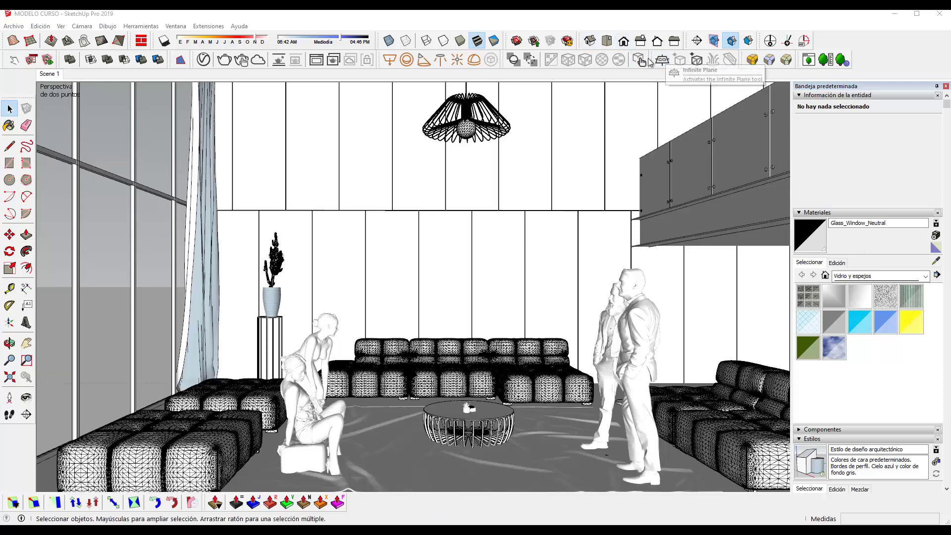
- Float the V-Ray Objects, Utilities, Lights and main V-Ray for SketchUp toolbars over the scene
{"action": "left_click_drag", "start_coordinate": [648, 58], "coordinate": [609, 181]}
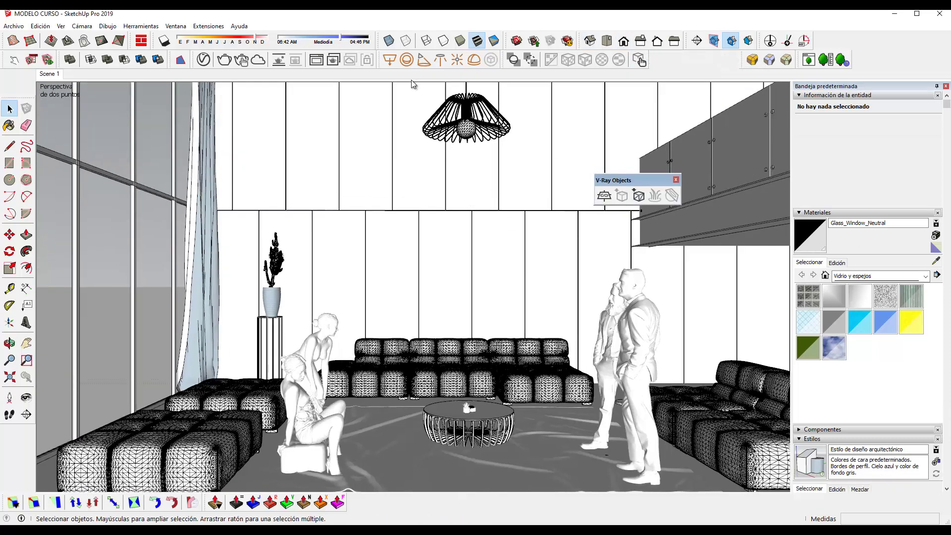
{"action": "left_click_drag", "start_coordinate": [500, 59], "coordinate": [518, 199]}
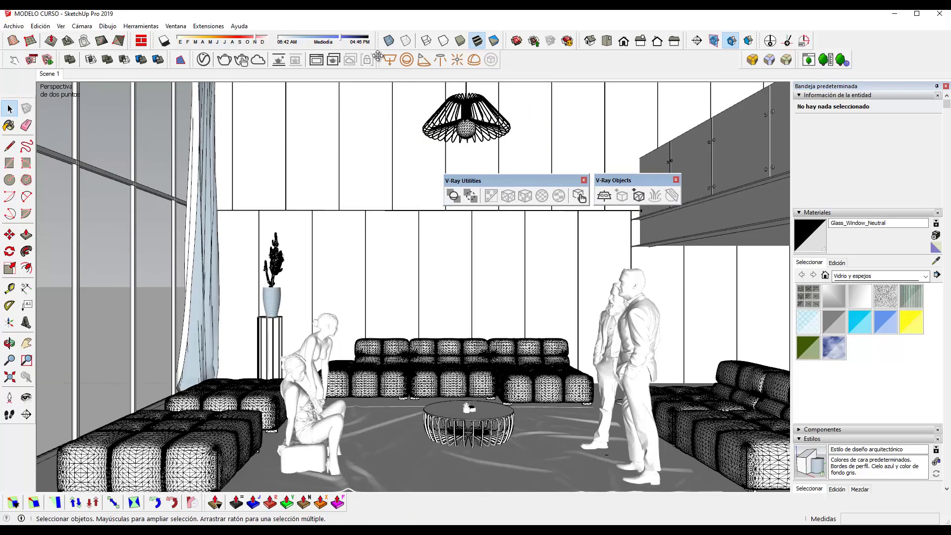
{"action": "mouse_move", "coordinate": [383, 59]}
{"action": "left_mouse_down"}
{"action": "mouse_move", "coordinate": [388, 135]}
{"action": "mouse_move", "coordinate": [374, 213]}
{"action": "left_mouse_up"}
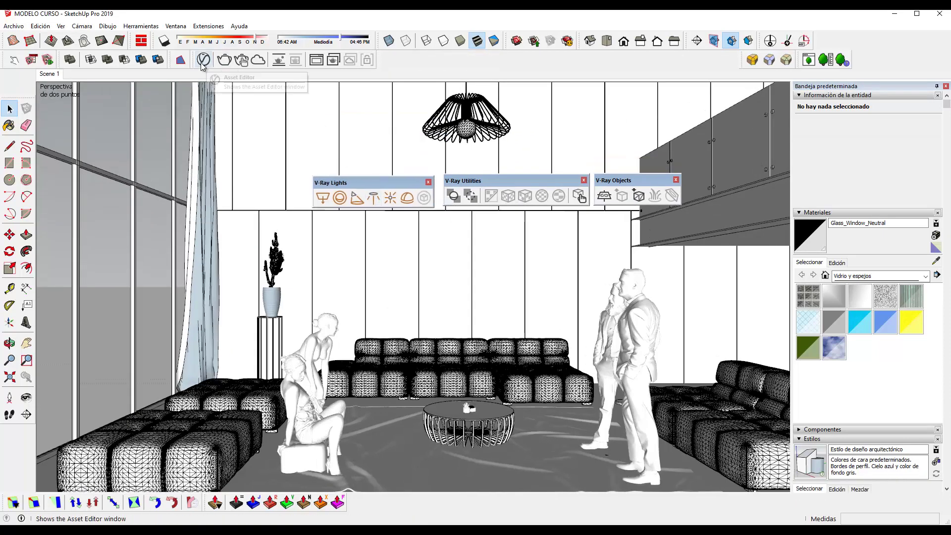
{"action": "left_click_drag", "start_coordinate": [193, 60], "coordinate": [217, 200]}
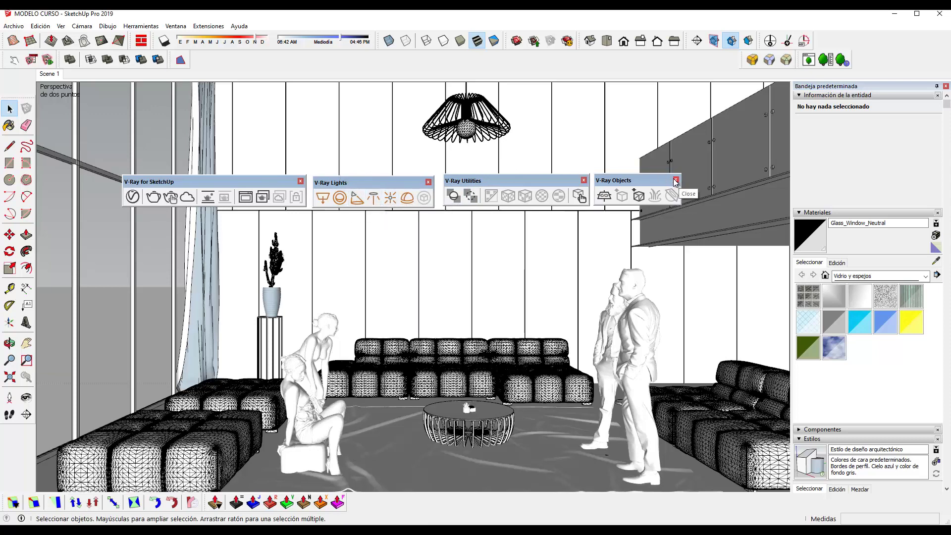
- Close all four floating V-Ray toolbars and show the Extensiones > V-Ray command list
{"action": "left_click", "coordinate": [676, 180]}
{"action": "left_click", "coordinate": [584, 181]}
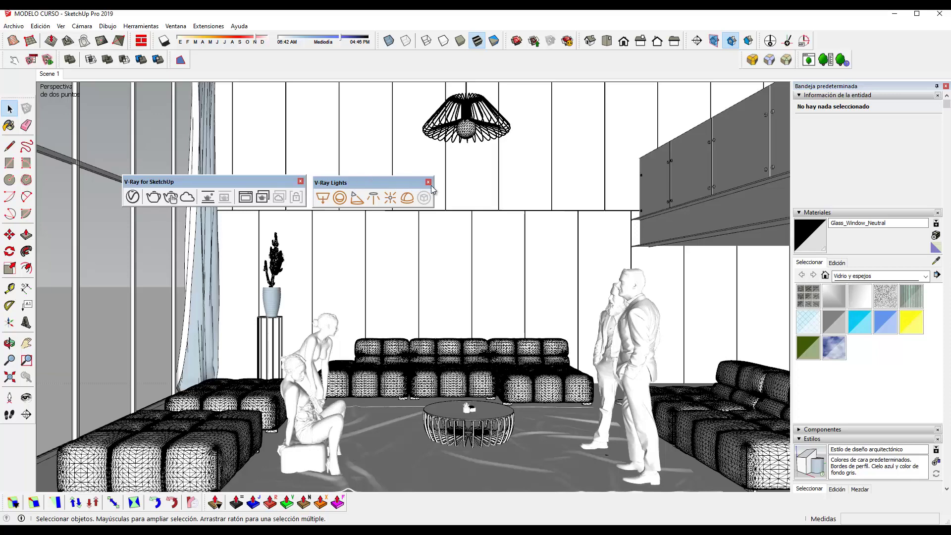
{"action": "left_click", "coordinate": [428, 183]}
{"action": "left_click", "coordinate": [300, 182]}
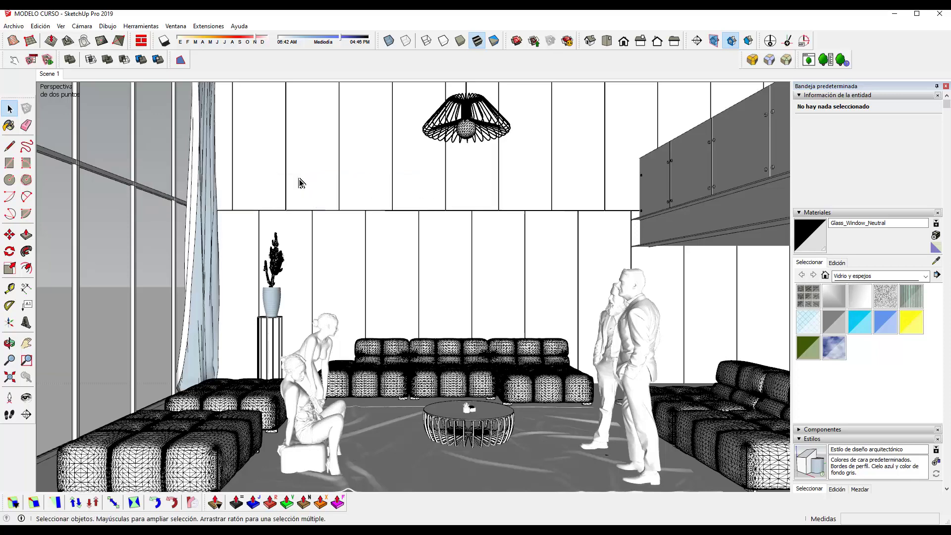
{"action": "left_click", "coordinate": [207, 27]}
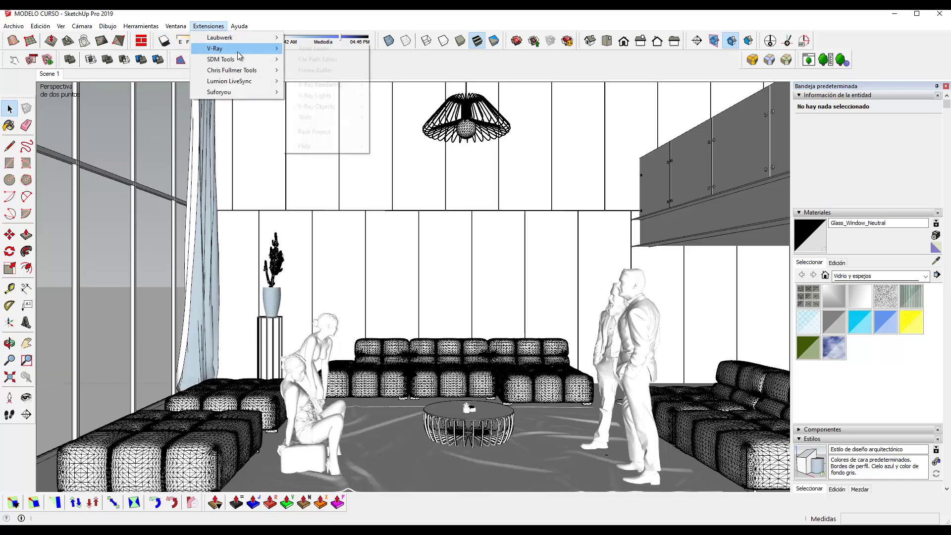
{"action": "mouse_move", "coordinate": [223, 48]}
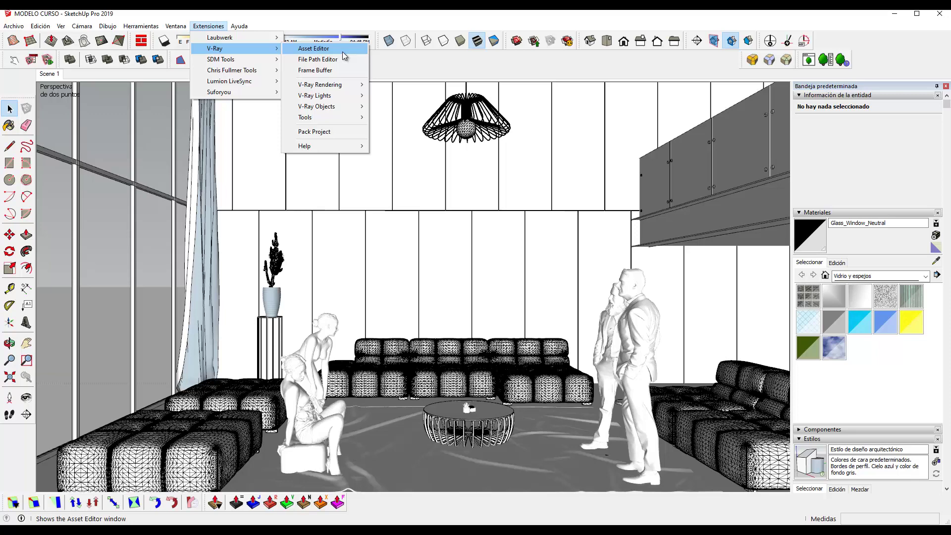
- Render a living-room preview from the Asset Editor in the frame buffer, then close both windows
{"action": "left_click", "coordinate": [343, 51]}
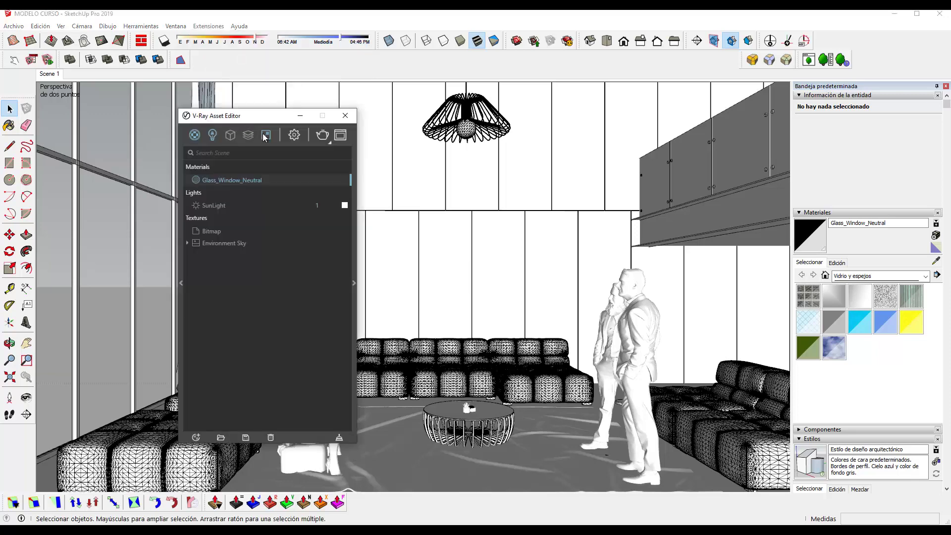
{"action": "left_click", "coordinate": [322, 134]}
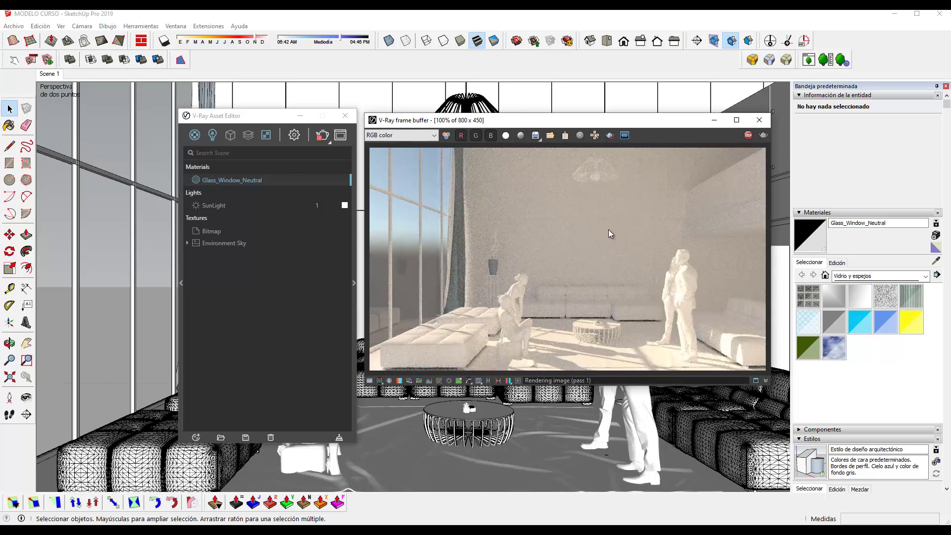
{"action": "left_click", "coordinate": [759, 120]}
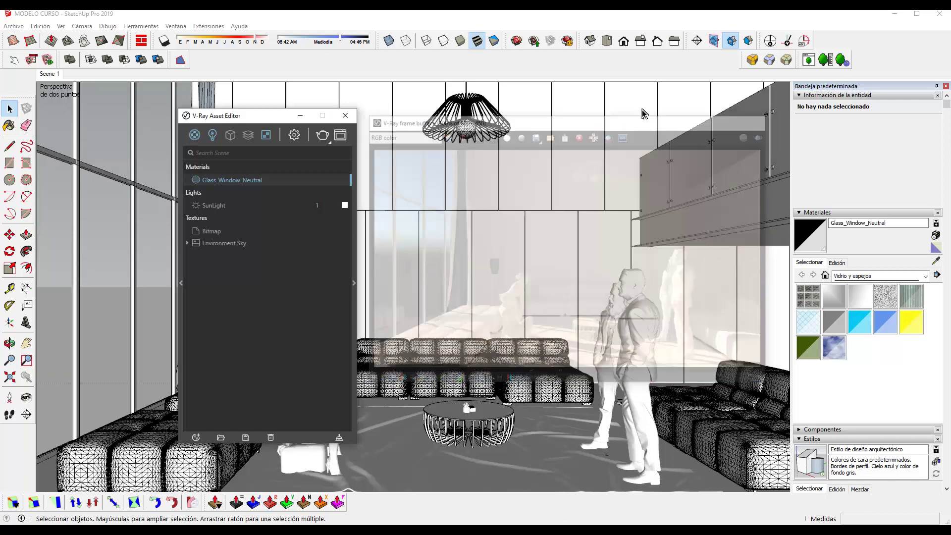
{"action": "left_click", "coordinate": [345, 115]}
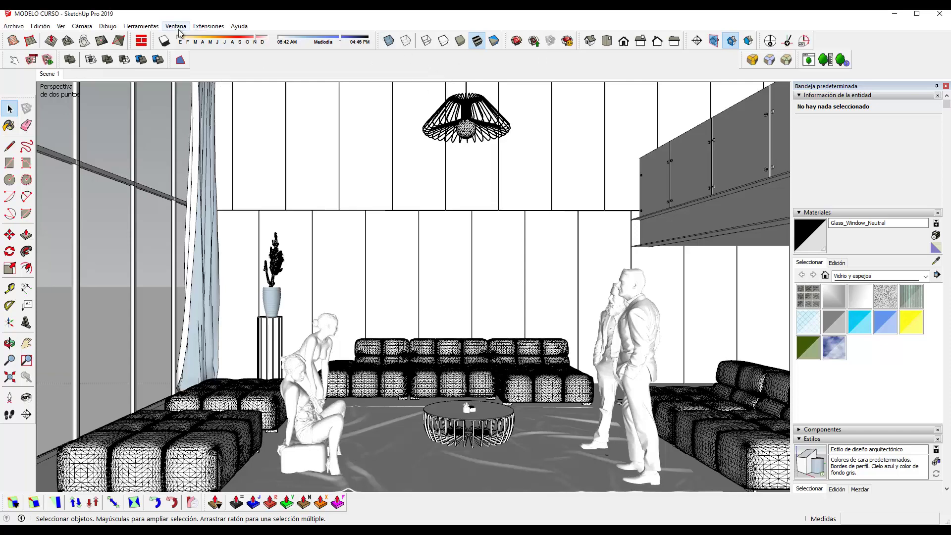
- Re-enable the V-Ray toolbars under Ver > Barras de herramientas so all four float again
{"action": "left_click", "coordinate": [61, 28]}
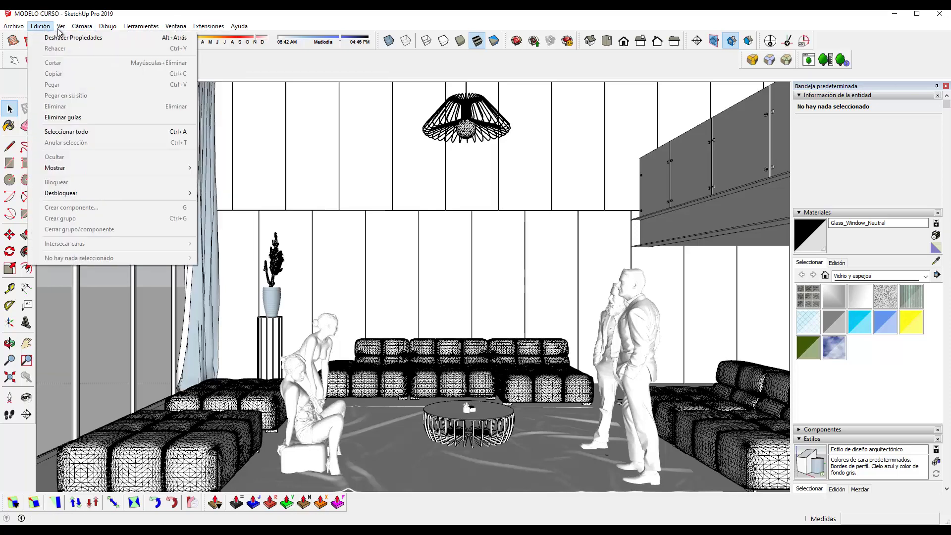
{"action": "left_click", "coordinate": [66, 38]}
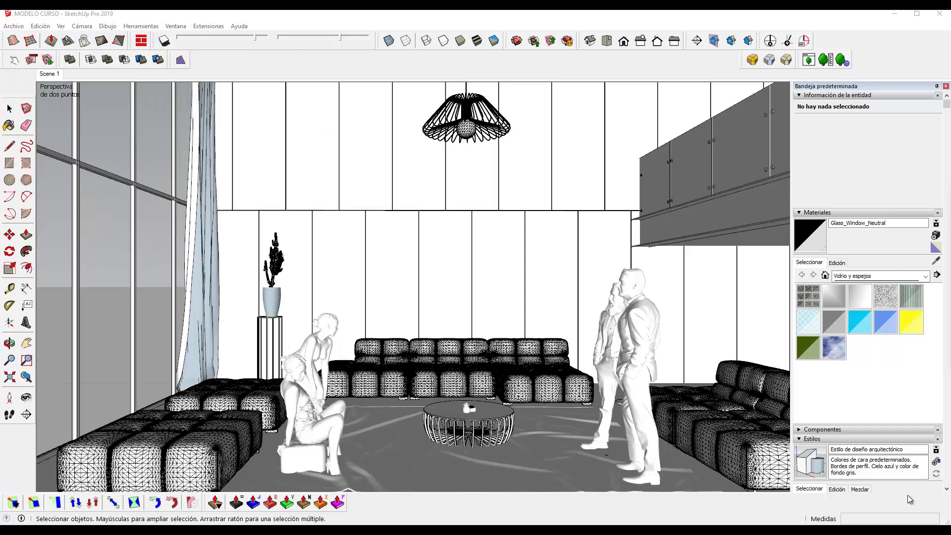
{"action": "scroll", "coordinate": [430, 254], "scroll_direction": "down", "scroll_amount": 3}
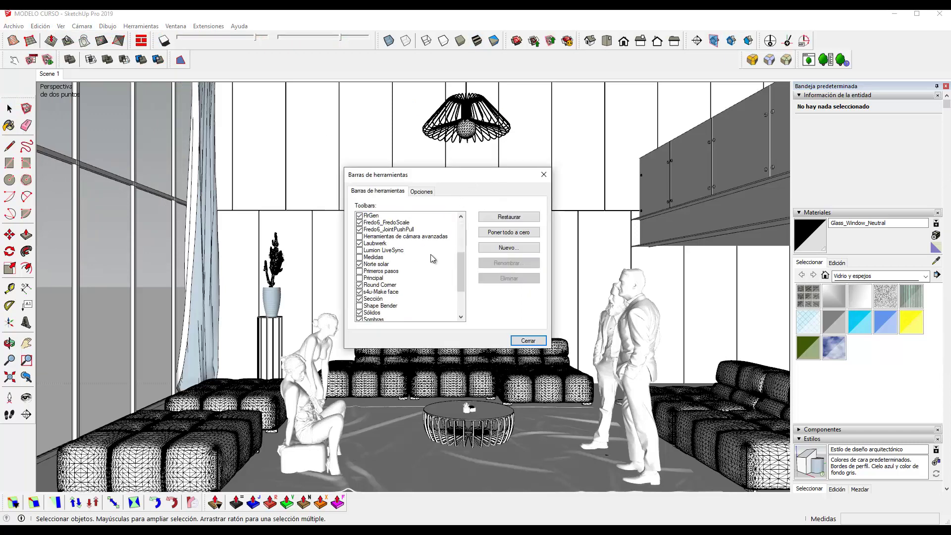
{"action": "scroll", "coordinate": [427, 263], "scroll_direction": "down", "scroll_amount": 3}
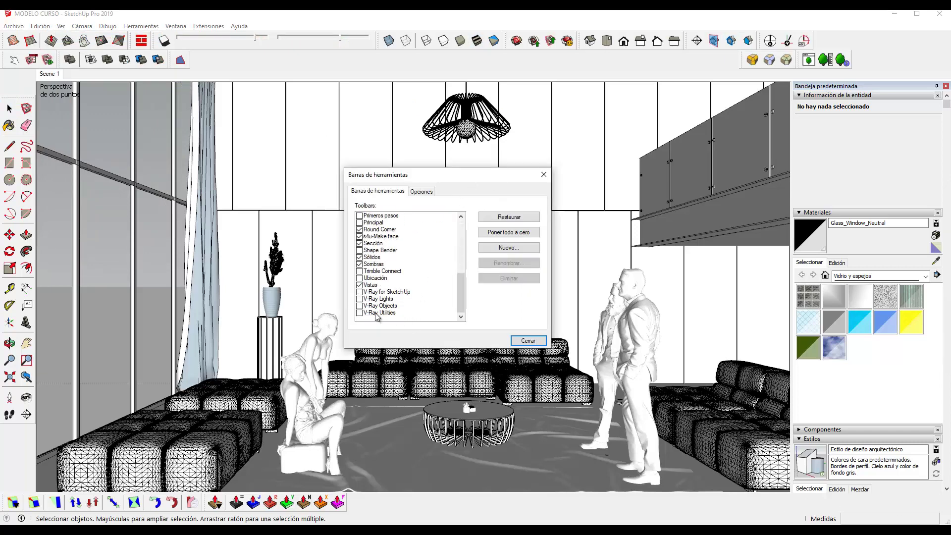
{"action": "scroll", "coordinate": [378, 312], "scroll_direction": "up", "scroll_amount": 3}
{"action": "scroll", "coordinate": [380, 303], "scroll_direction": "up", "scroll_amount": 3}
{"action": "scroll", "coordinate": [382, 297], "scroll_direction": "down", "scroll_amount": 3}
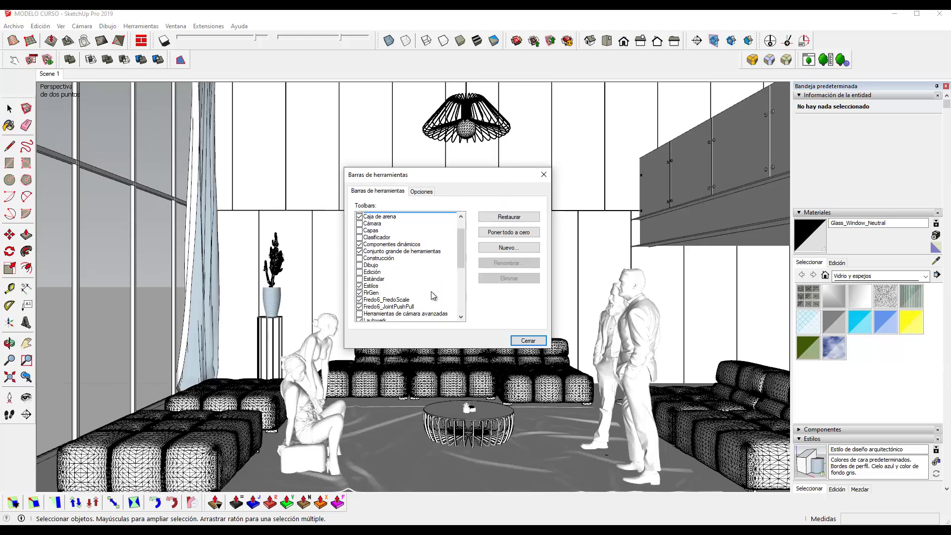
{"action": "scroll", "coordinate": [383, 303], "scroll_direction": "down", "scroll_amount": 4}
{"action": "scroll", "coordinate": [385, 310], "scroll_direction": "down", "scroll_amount": 3}
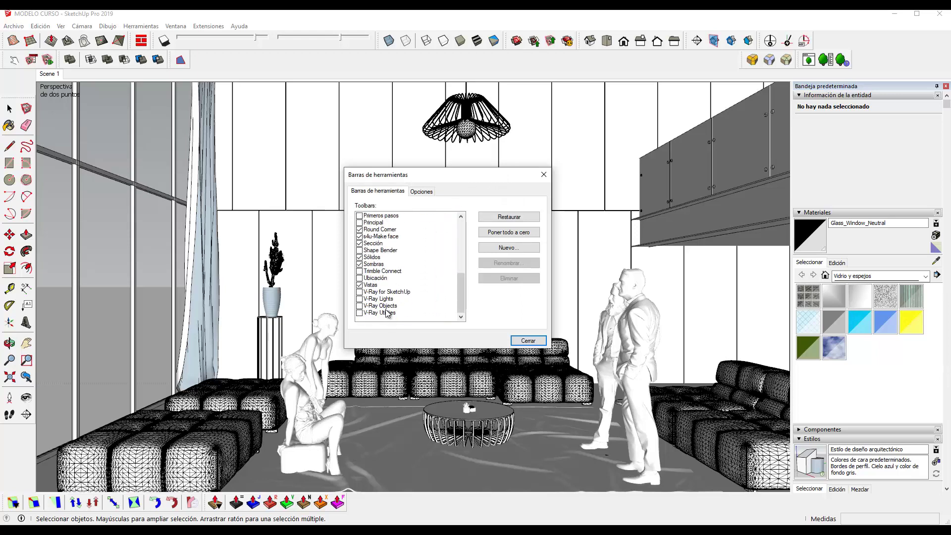
{"action": "left_click", "coordinate": [391, 312]}
{"action": "left_click", "coordinate": [394, 293]}
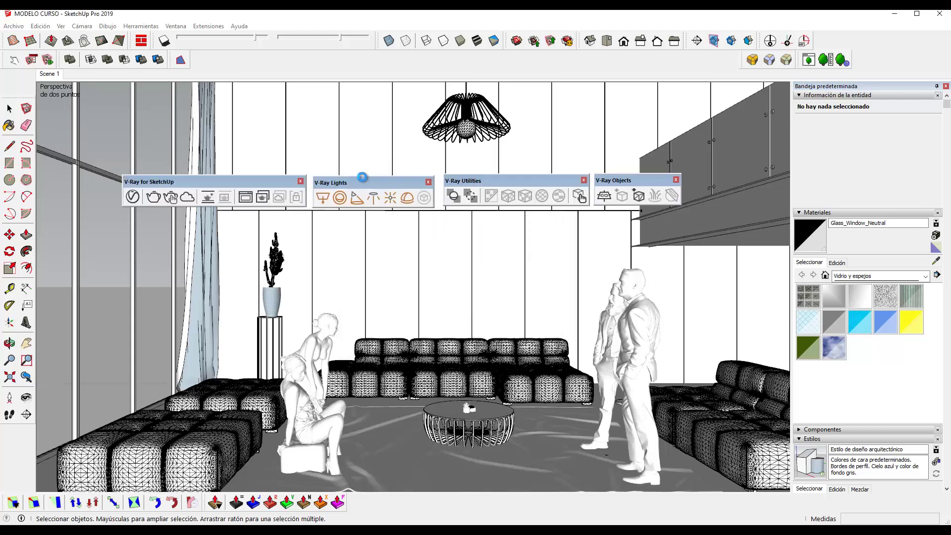
{"action": "key", "text": "Return"}
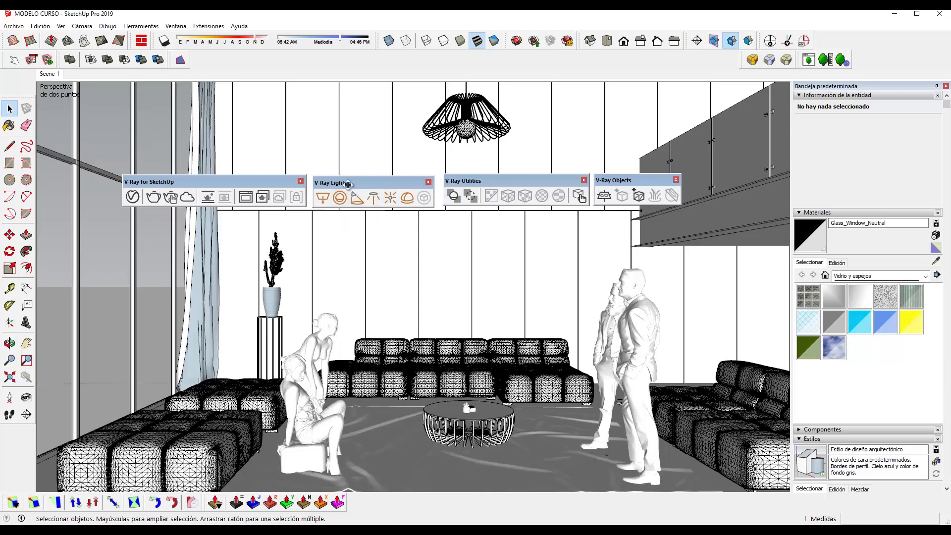
- Stack the floating V-Ray toolbars: main on top, then Lights, Utilities and Objects
{"action": "left_click_drag", "start_coordinate": [348, 186], "coordinate": [349, 174]}
{"action": "left_click_drag", "start_coordinate": [220, 185], "coordinate": [397, 98]}
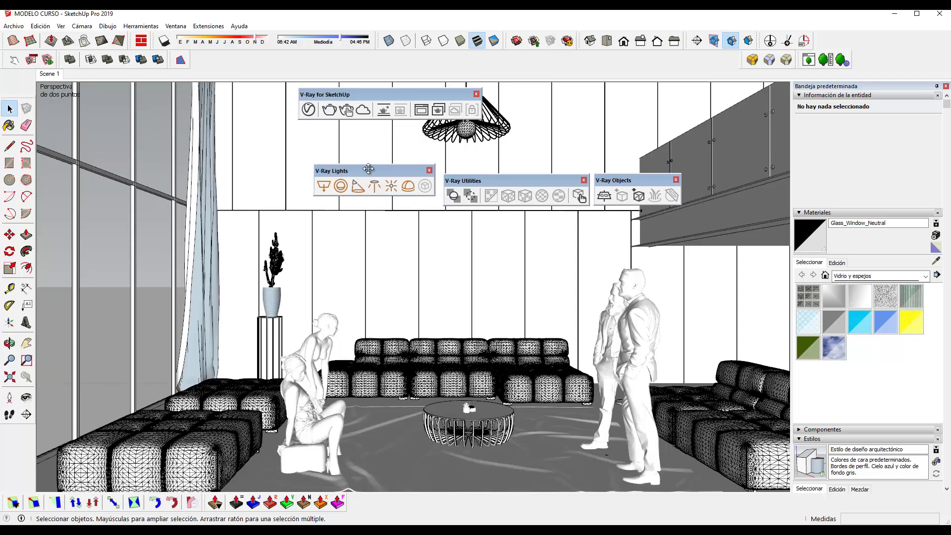
{"action": "left_click_drag", "start_coordinate": [369, 173], "coordinate": [352, 128]}
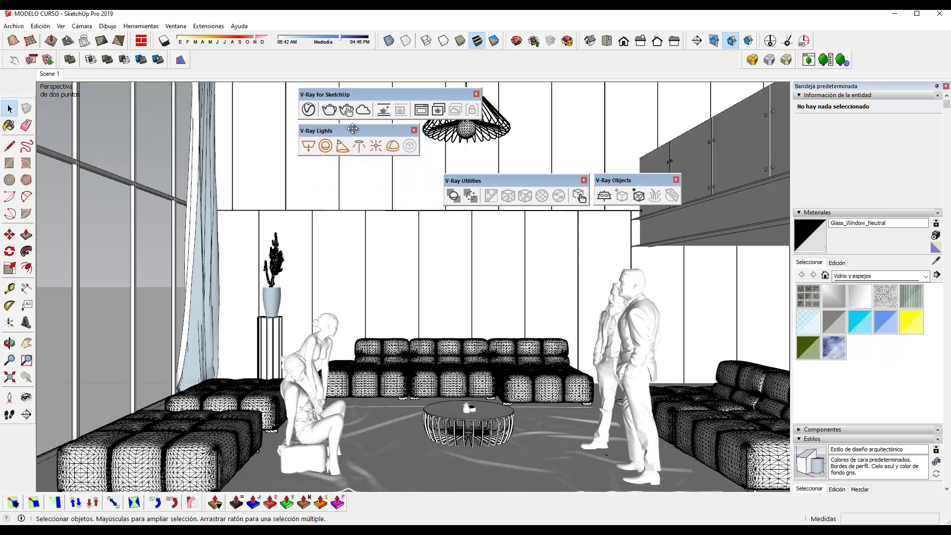
{"action": "left_click_drag", "start_coordinate": [459, 181], "coordinate": [313, 169]}
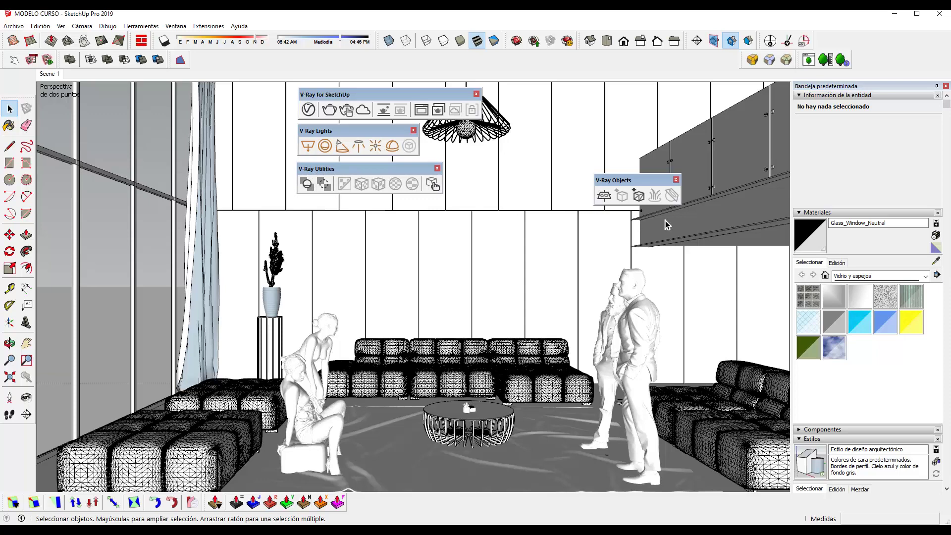
{"action": "mouse_move", "coordinate": [635, 182]}
{"action": "left_mouse_down"}
{"action": "mouse_move", "coordinate": [388, 235]}
{"action": "mouse_move", "coordinate": [333, 205]}
{"action": "mouse_move", "coordinate": [337, 199]}
{"action": "mouse_move", "coordinate": [338, 211]}
{"action": "left_mouse_up"}
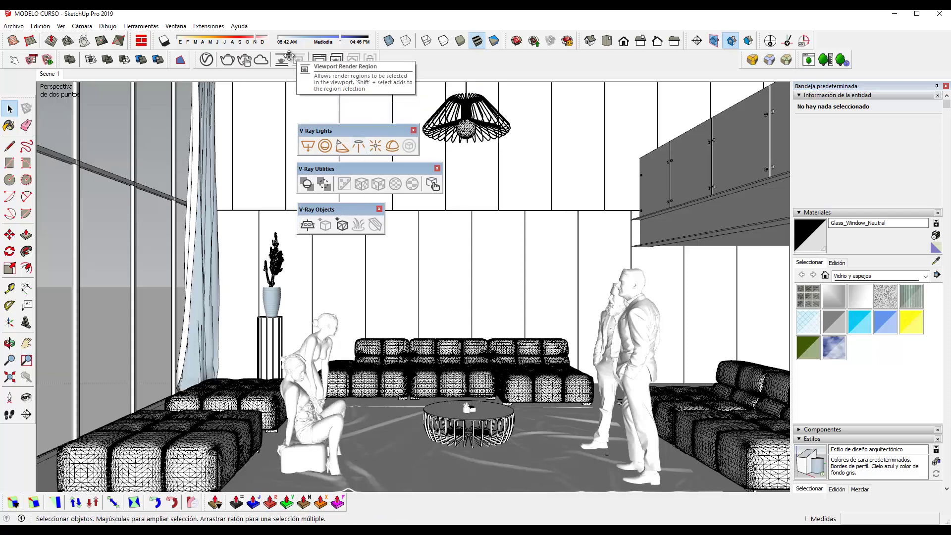
- Dock the main, Lights, Utilities and Objects V-Ray toolbars into the second toolbar row
{"action": "left_click_drag", "start_coordinate": [367, 95], "coordinate": [317, 62]}
{"action": "mouse_move", "coordinate": [337, 130]}
{"action": "left_mouse_down"}
{"action": "mouse_move", "coordinate": [372, 108]}
{"action": "mouse_move", "coordinate": [418, 50]}
{"action": "left_mouse_up"}
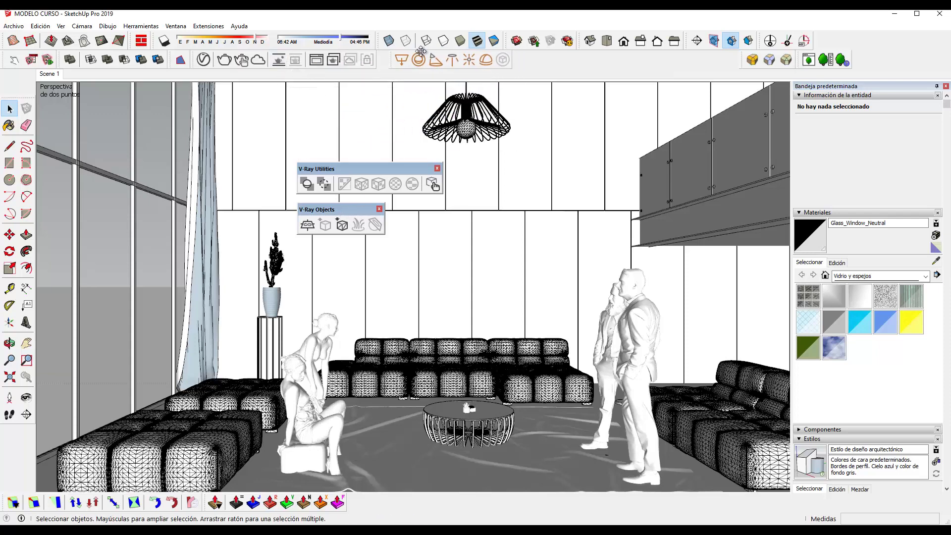
{"action": "left_click_drag", "start_coordinate": [347, 168], "coordinate": [381, 157]}
{"action": "left_click_drag", "start_coordinate": [446, 157], "coordinate": [620, 54]}
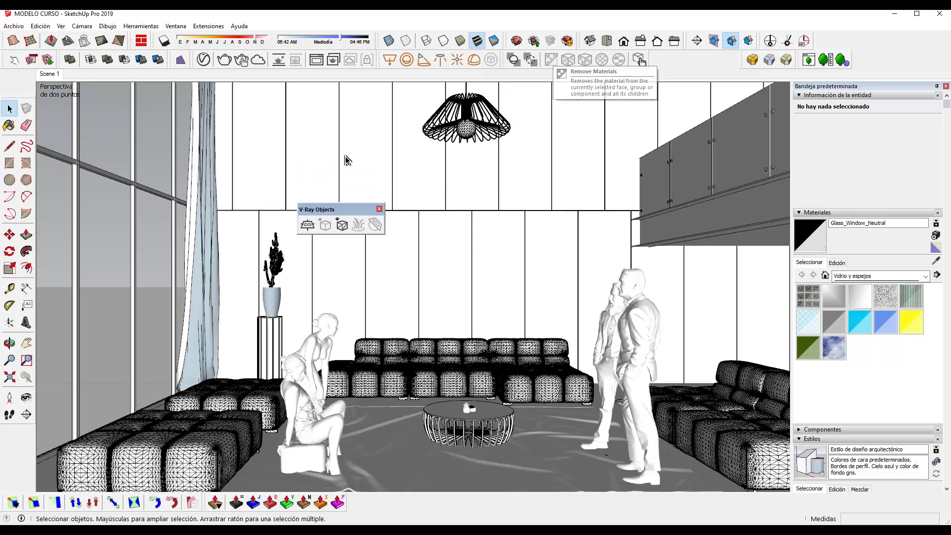
{"action": "mouse_move", "coordinate": [327, 208]}
{"action": "left_mouse_down"}
{"action": "mouse_move", "coordinate": [676, 85]}
{"action": "mouse_move", "coordinate": [667, 59]}
{"action": "left_mouse_up"}
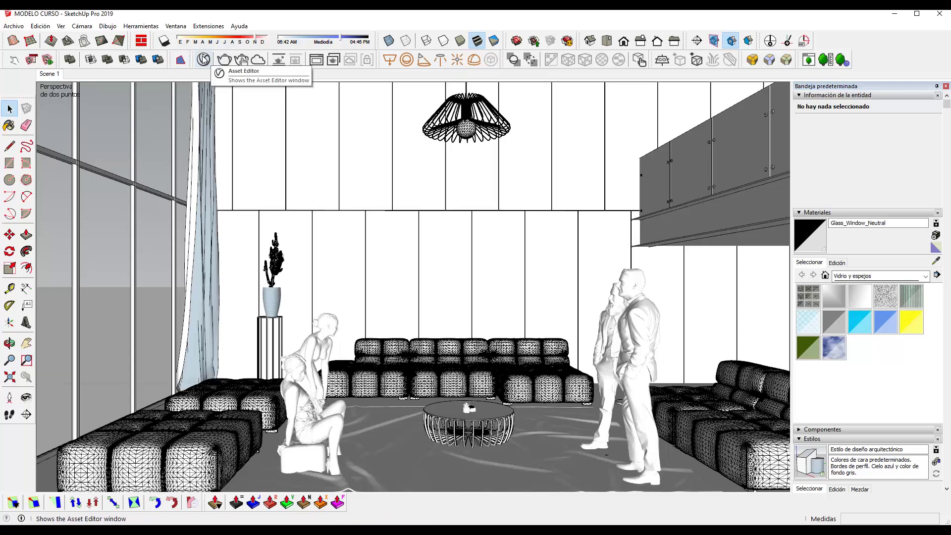
- Open the V-Ray Asset Editor, view Environment Sky, then show the Glass_Window_Neutral material settings
{"action": "left_click", "coordinate": [204, 59]}
{"action": "left_click_drag", "start_coordinate": [236, 121], "coordinate": [462, 126]}
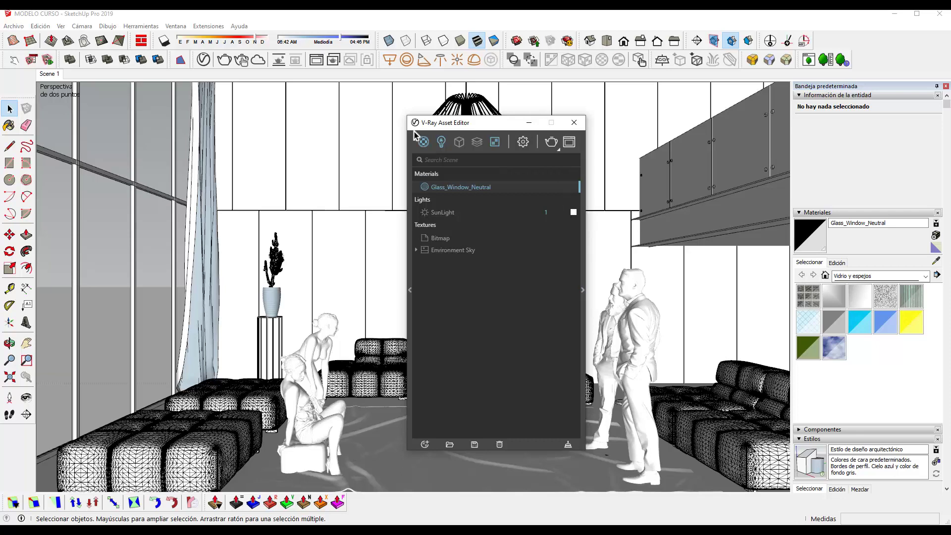
{"action": "left_click", "coordinate": [581, 248]}
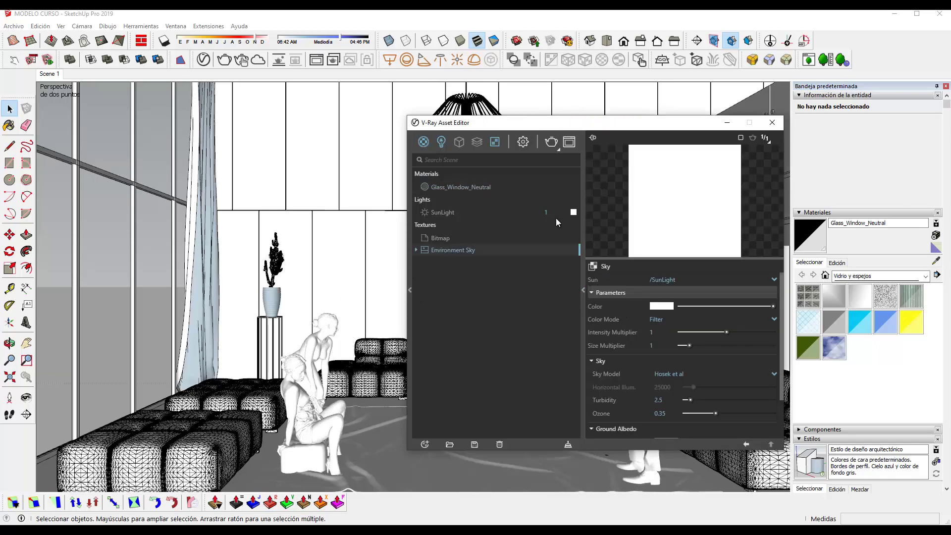
{"action": "left_click", "coordinate": [447, 183]}
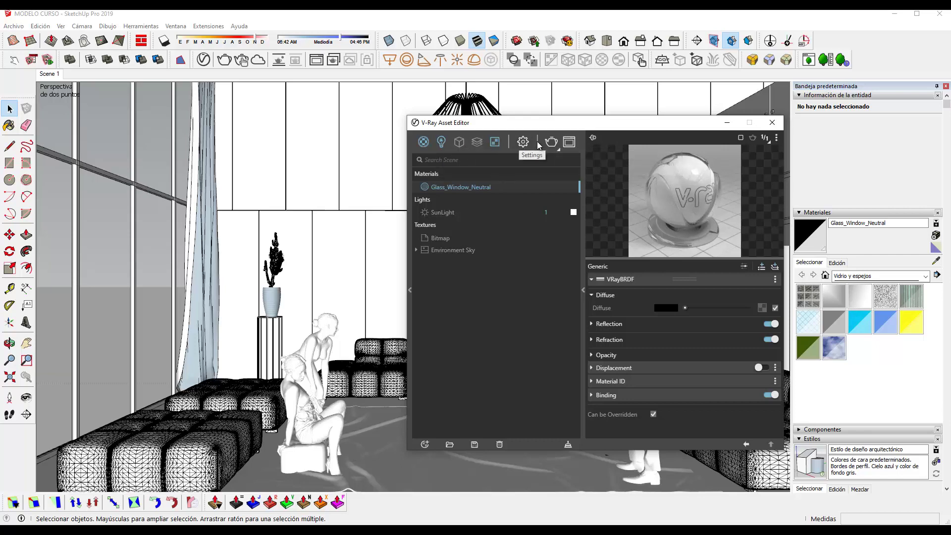
- Show the render settings, inspect Global Illumination's advanced options, then hide the parameters panel
{"action": "left_click", "coordinate": [556, 148]}
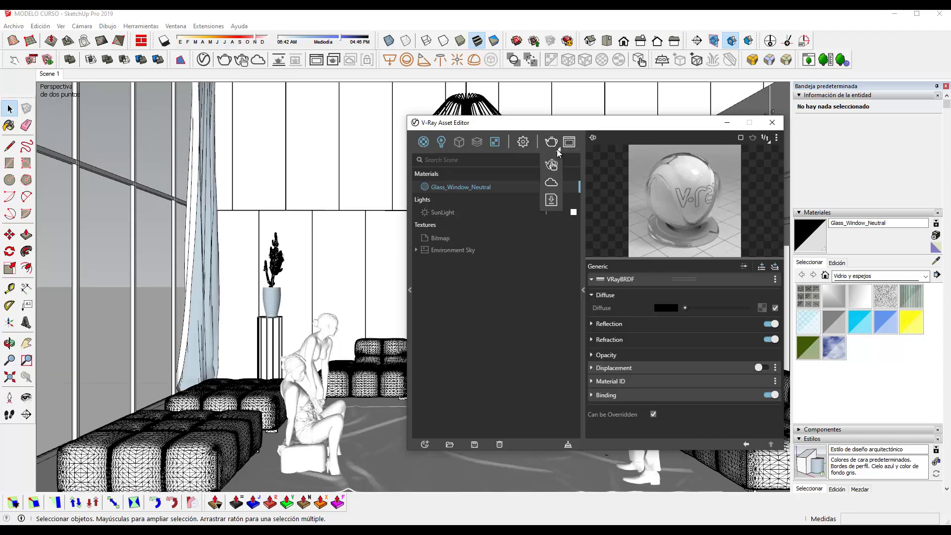
{"action": "left_click", "coordinate": [568, 151]}
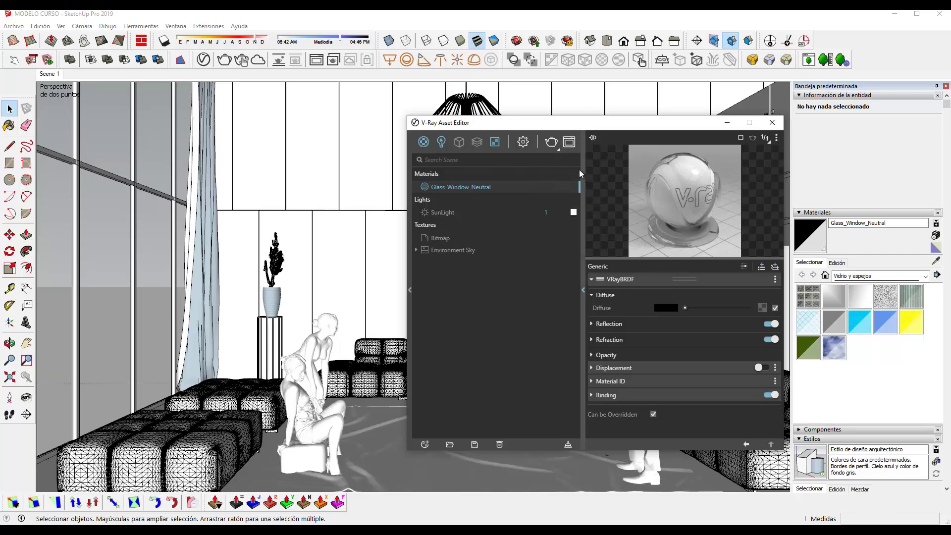
{"action": "left_click", "coordinate": [523, 142]}
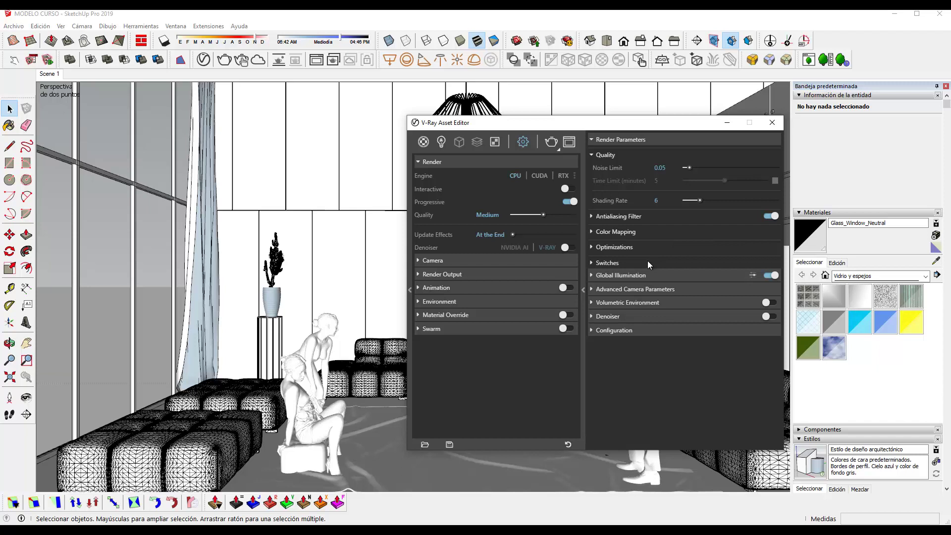
{"action": "left_click", "coordinate": [735, 275]}
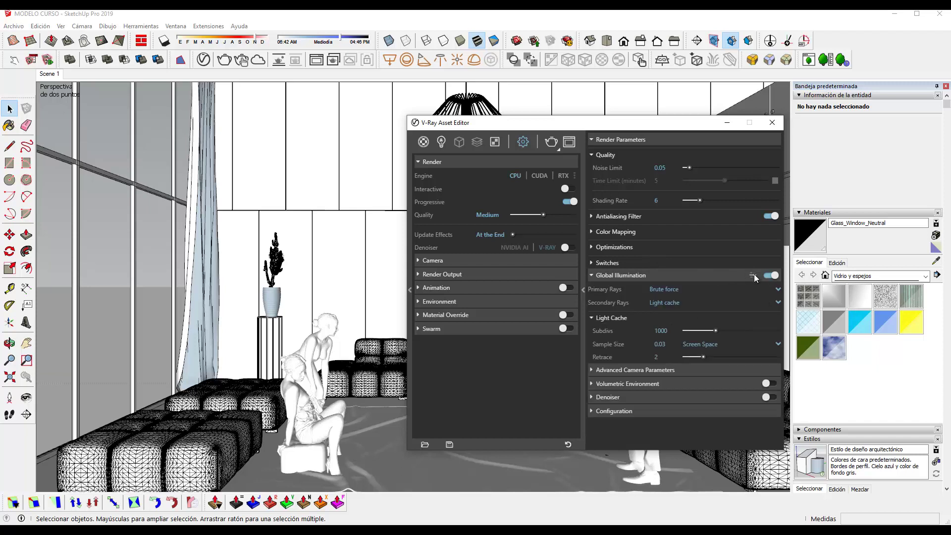
{"action": "left_click", "coordinate": [753, 275]}
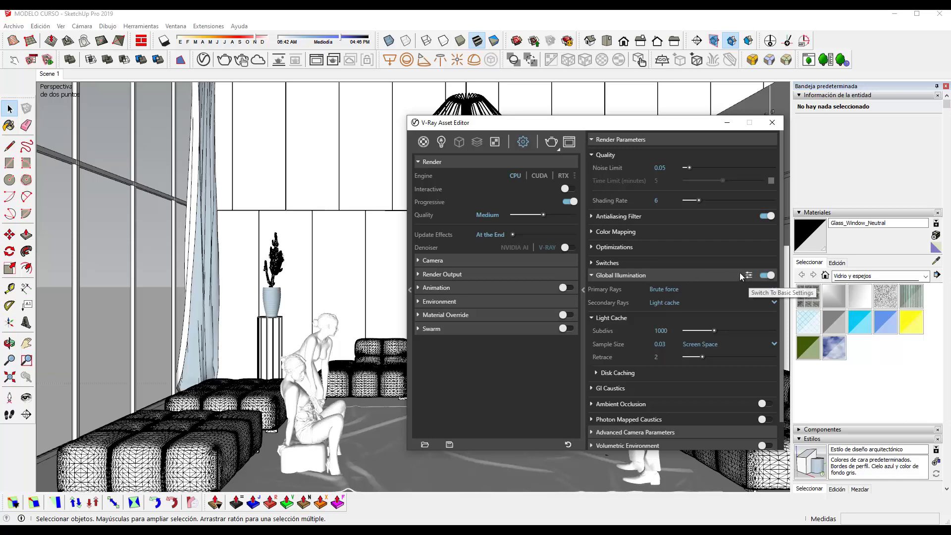
{"action": "left_click", "coordinate": [716, 276]}
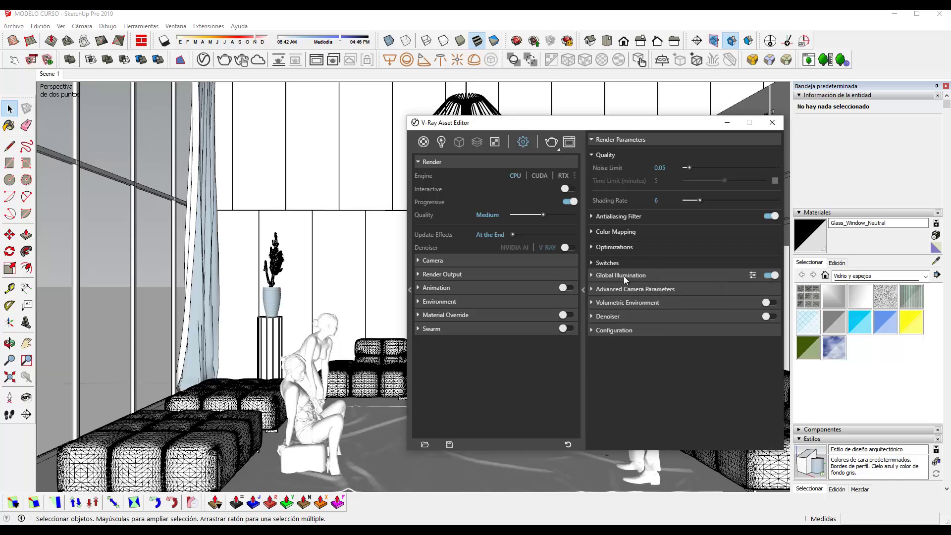
{"action": "left_click", "coordinate": [582, 263]}
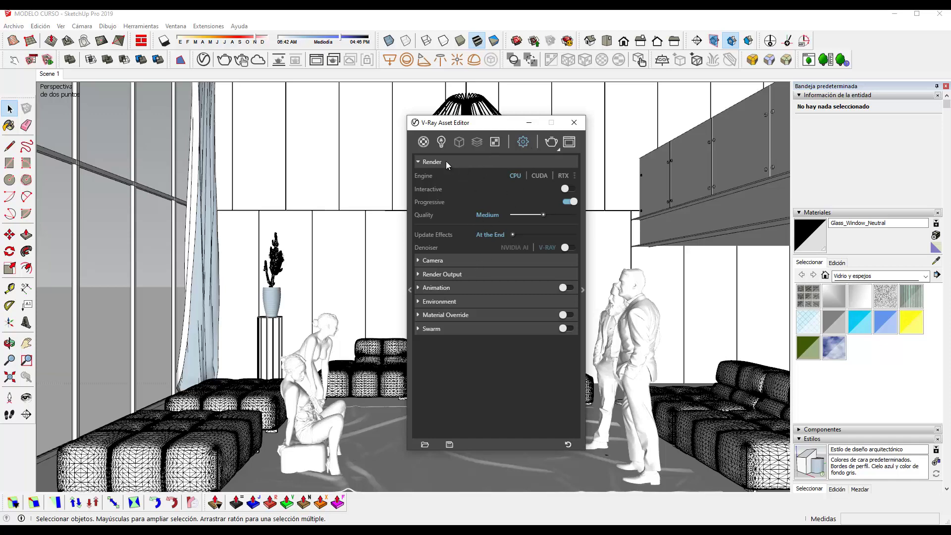
- Expand and collapse the Render, Camera and Render Output settings sections in turn
{"action": "left_click", "coordinate": [429, 163]}
{"action": "left_click", "coordinate": [434, 162]}
{"action": "left_click", "coordinate": [438, 176]}
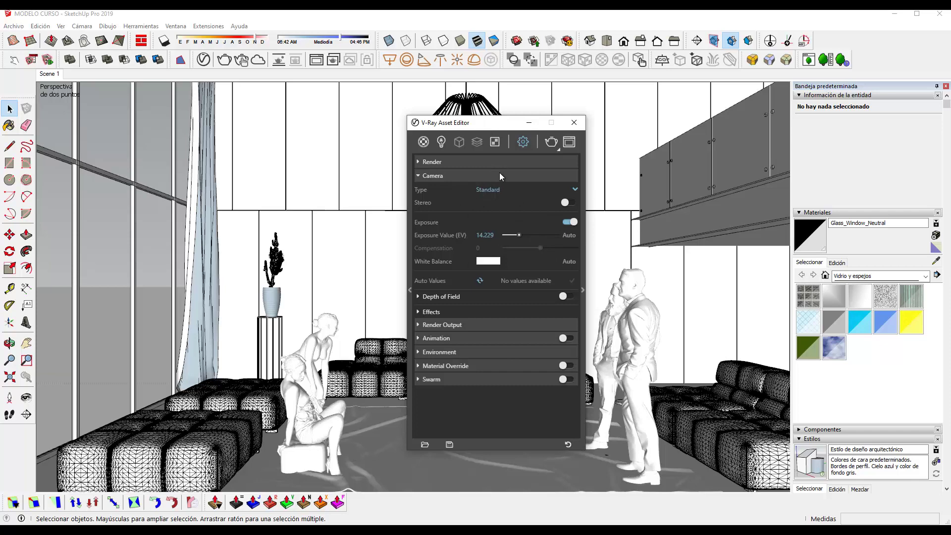
{"action": "left_click", "coordinate": [484, 177]}
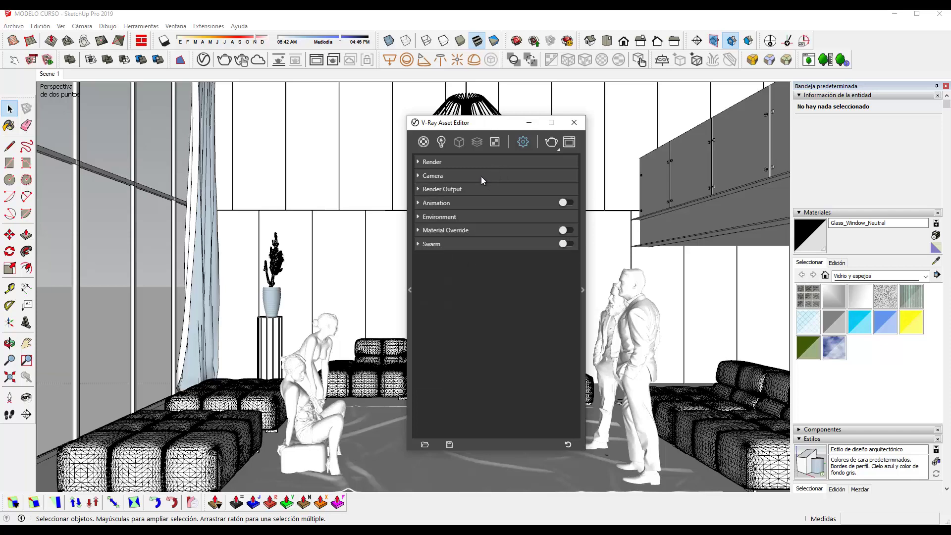
{"action": "left_click", "coordinate": [472, 189]}
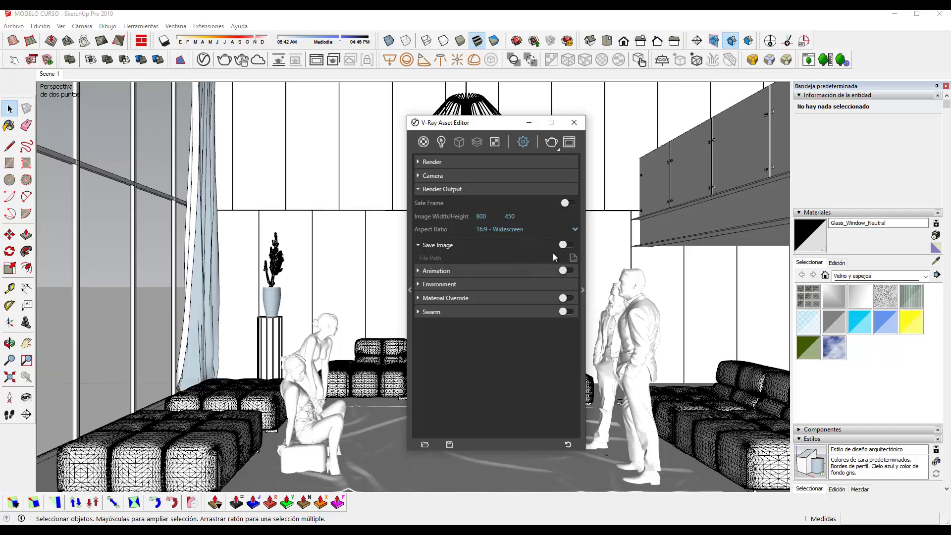
{"action": "left_click", "coordinate": [447, 190]}
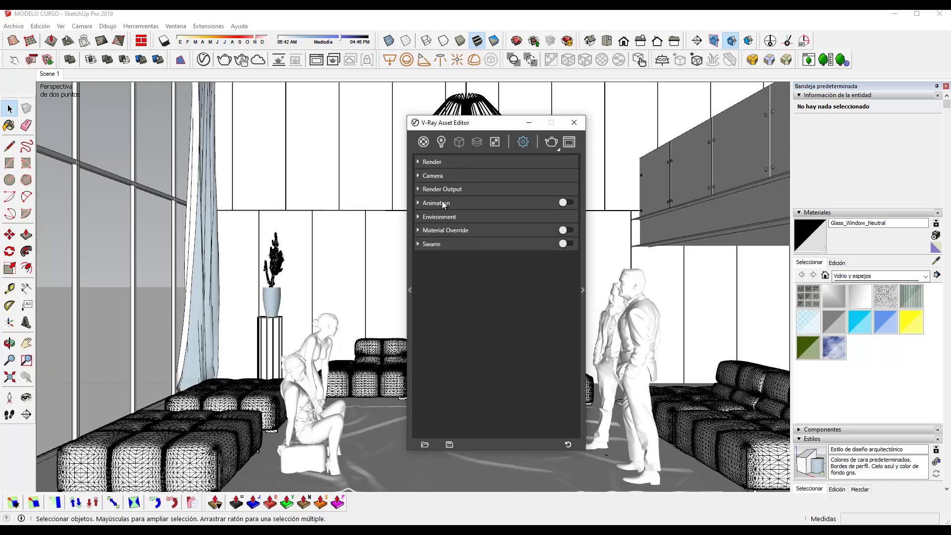
- Review the Animation, Environment and Material Override sections, then expand Swarm
{"action": "left_click", "coordinate": [442, 203]}
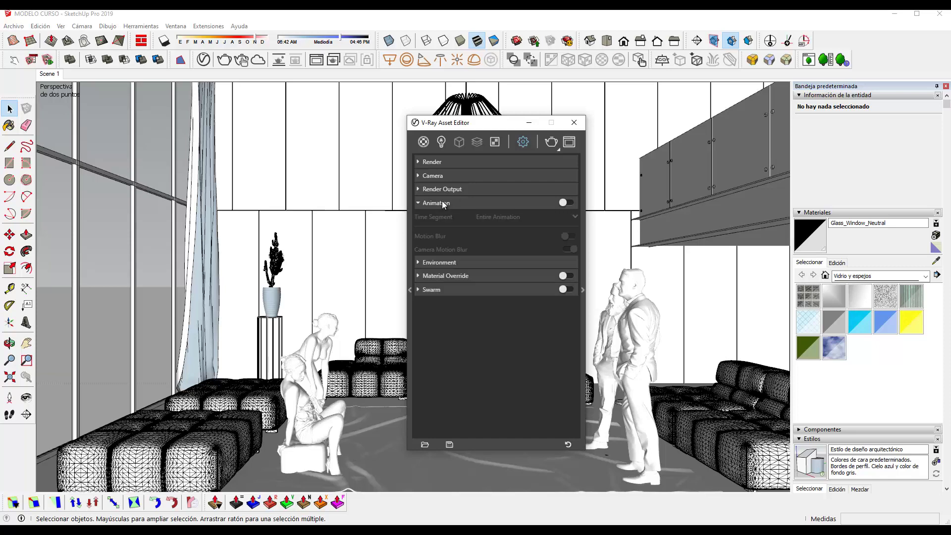
{"action": "left_click", "coordinate": [442, 203]}
{"action": "left_click", "coordinate": [450, 217]}
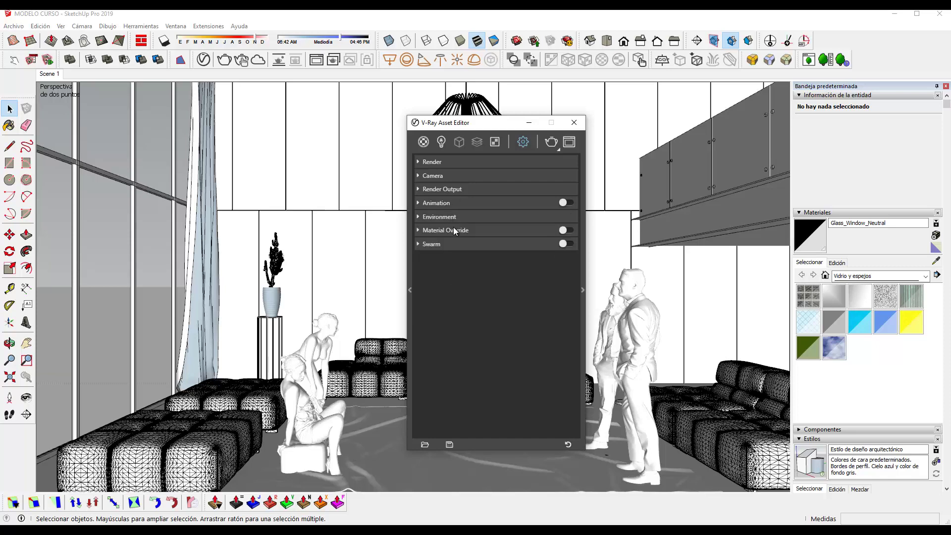
{"action": "left_click", "coordinate": [454, 230]}
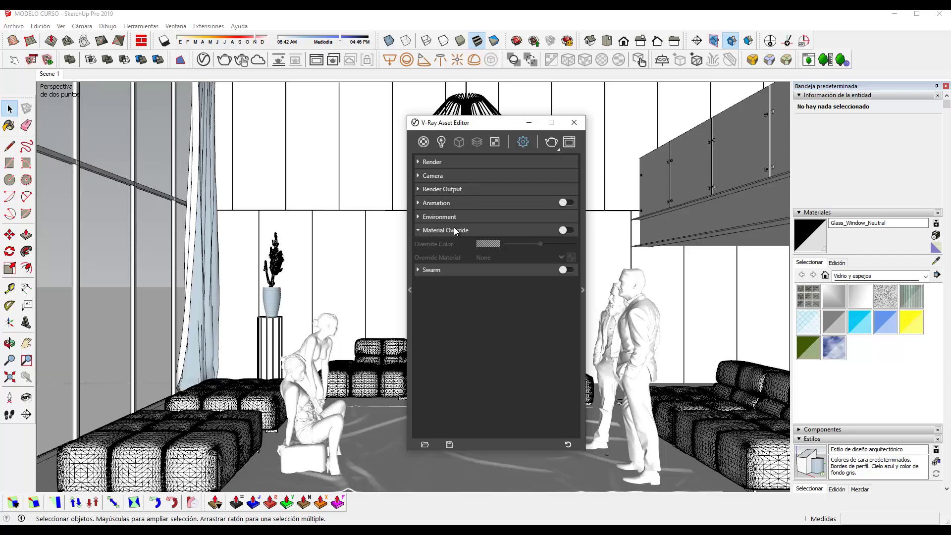
{"action": "left_click", "coordinate": [455, 229]}
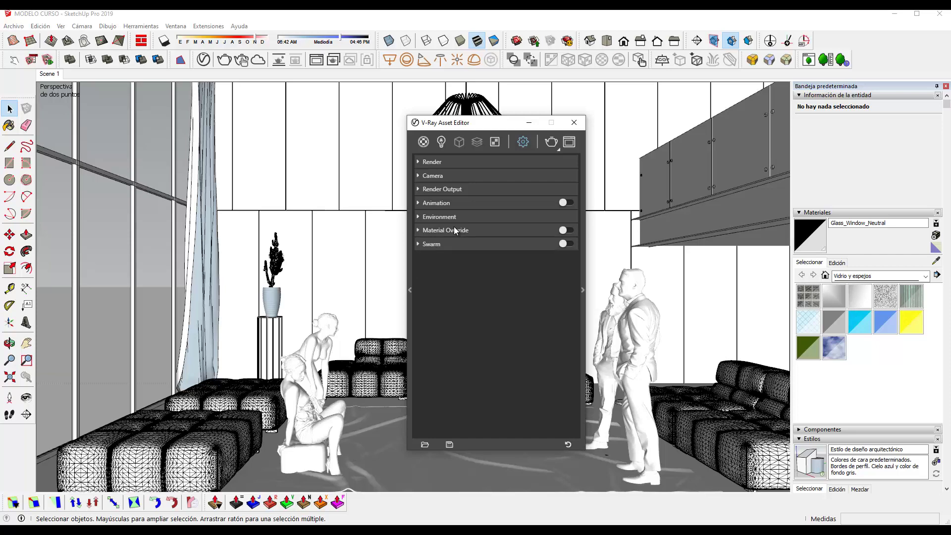
{"action": "left_click", "coordinate": [446, 242]}
- Collapse Swarm and display the asset library beside the render settings
{"action": "left_click", "coordinate": [428, 243]}
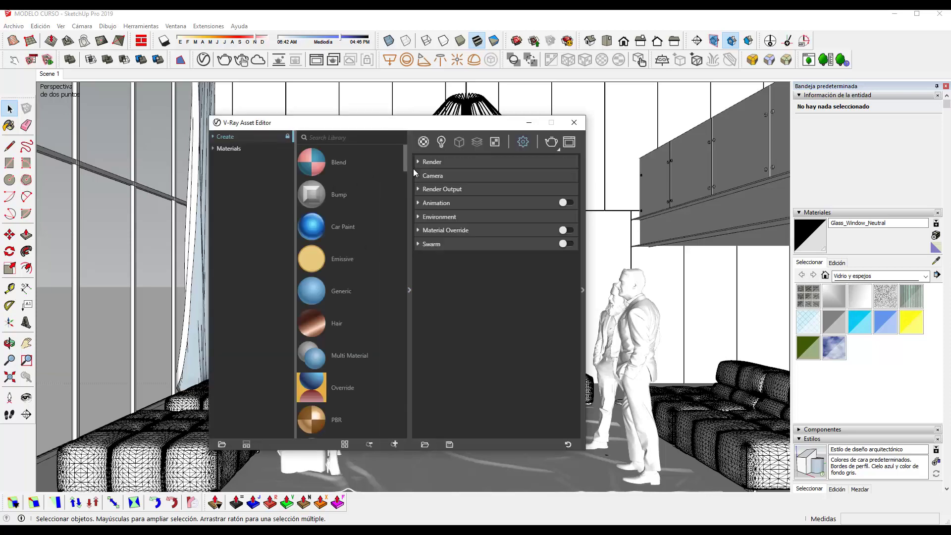
{"action": "left_click", "coordinate": [411, 275]}
{"action": "left_click", "coordinate": [412, 275]}
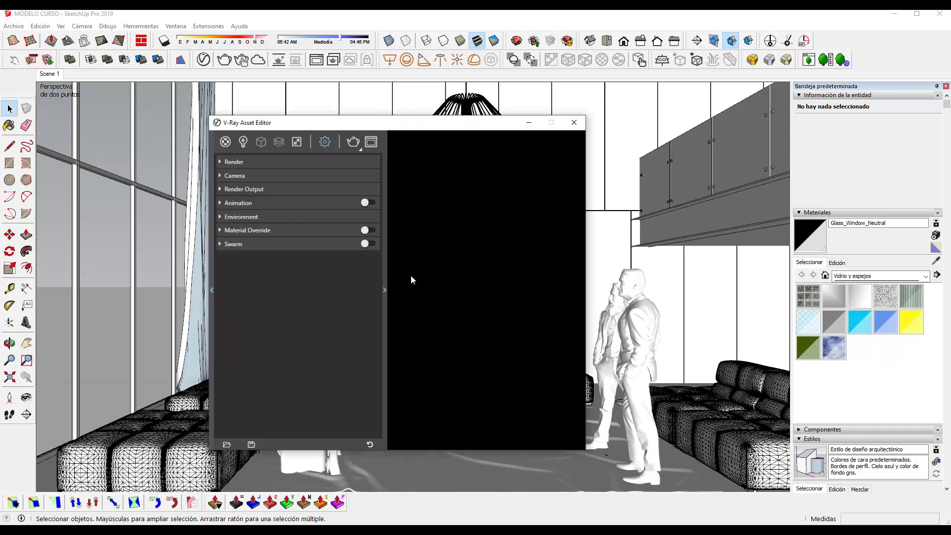
{"action": "left_click", "coordinate": [411, 275]}
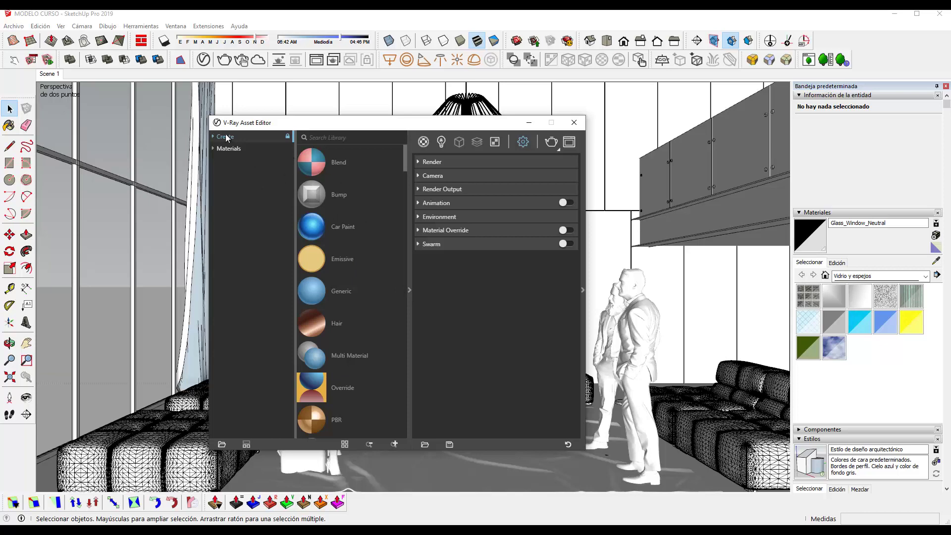
- Scroll through the library's textures, render elements and lights, ending back at Blend
{"action": "scroll", "coordinate": [350, 206], "scroll_direction": "down", "scroll_amount": 5}
{"action": "scroll", "coordinate": [349, 207], "scroll_direction": "down", "scroll_amount": 5}
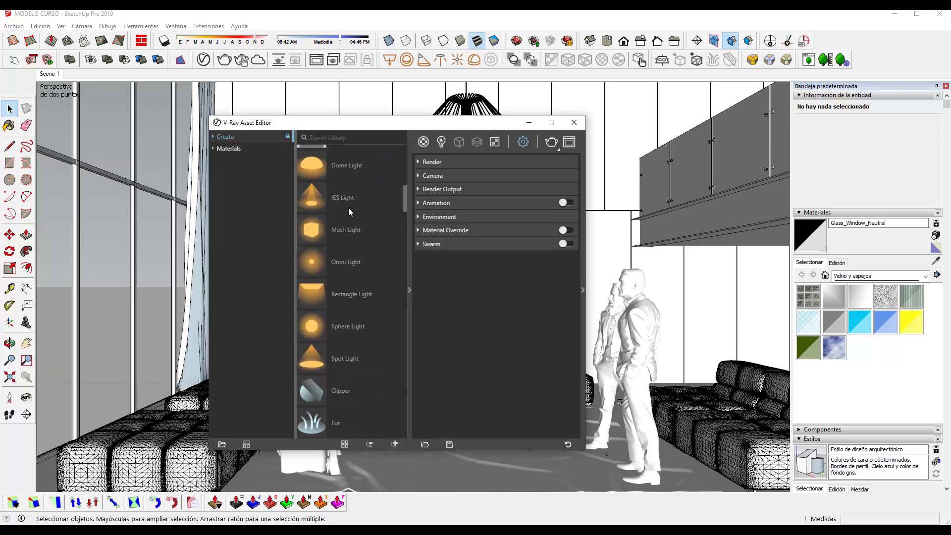
{"action": "scroll", "coordinate": [347, 215], "scroll_direction": "down", "scroll_amount": 5}
{"action": "scroll", "coordinate": [347, 214], "scroll_direction": "down", "scroll_amount": 5}
{"action": "scroll", "coordinate": [347, 219], "scroll_direction": "down", "scroll_amount": 5}
{"action": "scroll", "coordinate": [348, 242], "scroll_direction": "down", "scroll_amount": 5}
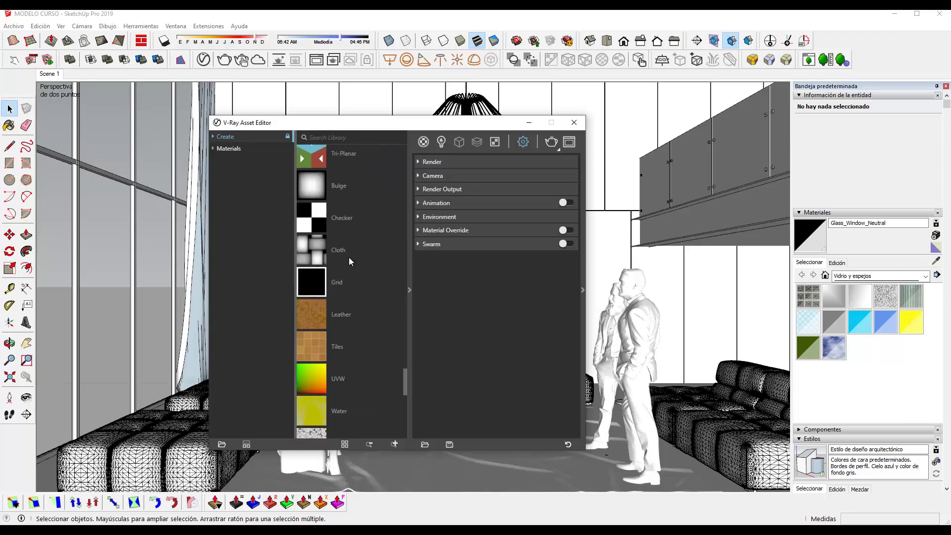
{"action": "scroll", "coordinate": [349, 257], "scroll_direction": "down", "scroll_amount": 5}
{"action": "left_click_drag", "start_coordinate": [404, 423], "coordinate": [396, 147]}
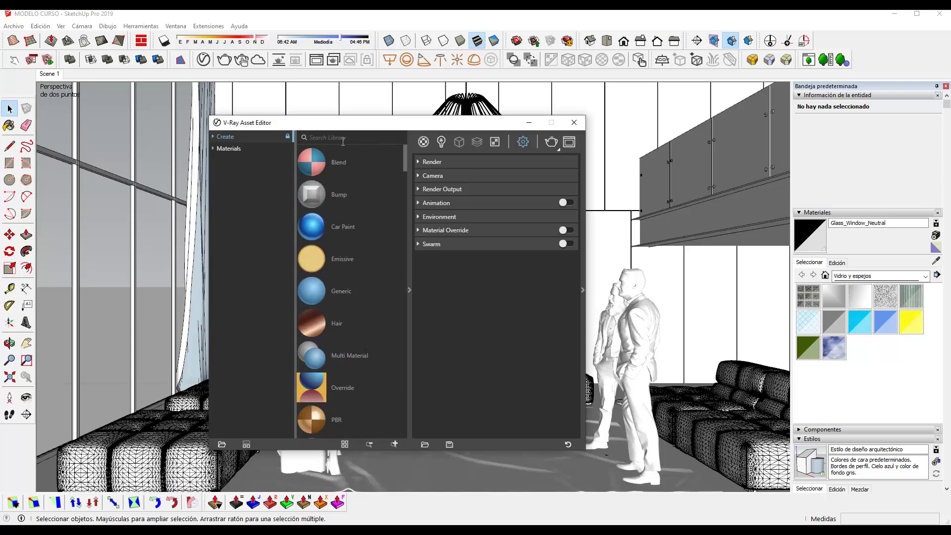
{"action": "scroll", "coordinate": [352, 173], "scroll_direction": "down", "scroll_amount": 5}
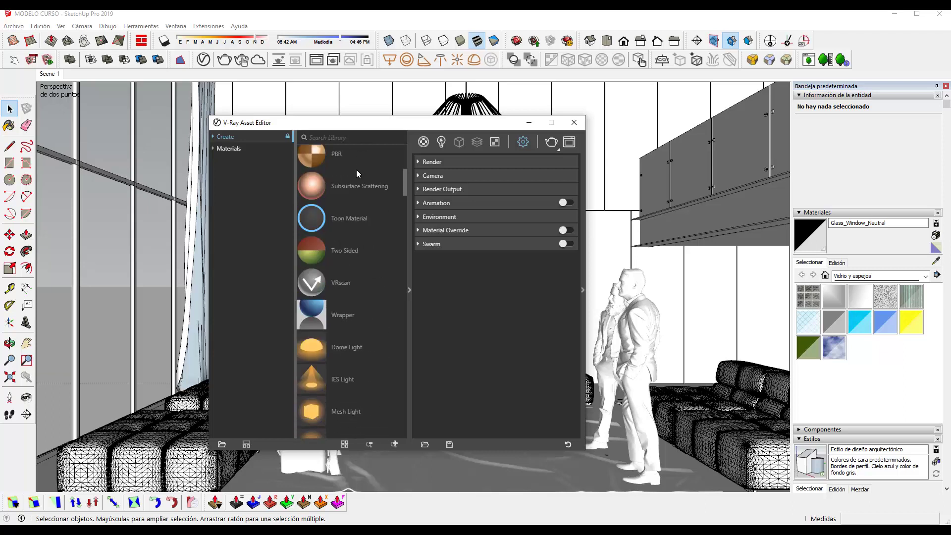
{"action": "scroll", "coordinate": [357, 171], "scroll_direction": "down", "scroll_amount": 10}
{"action": "scroll", "coordinate": [360, 188], "scroll_direction": "up", "scroll_amount": 12}
{"action": "scroll", "coordinate": [395, 219], "scroll_direction": "up", "scroll_amount": 4}
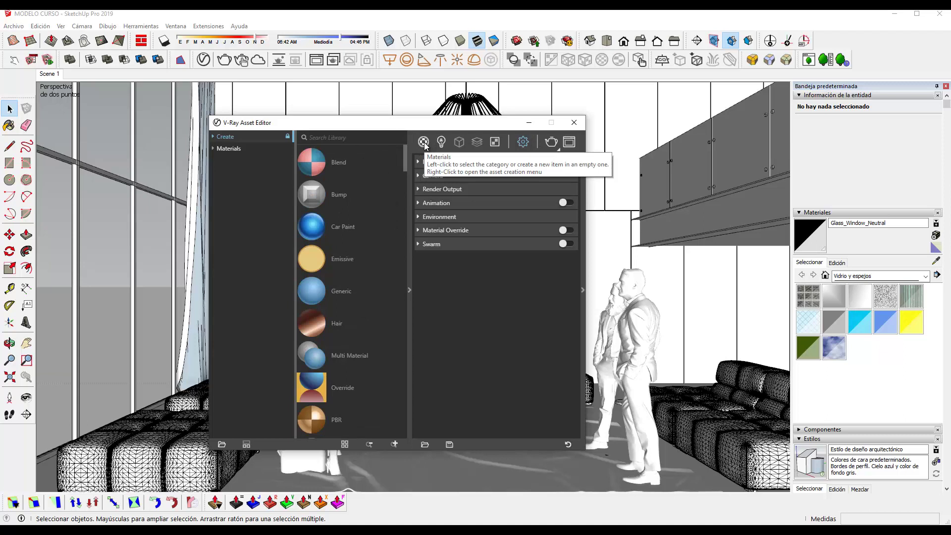
- Preview the material-type creation menu, then open the built-in Materials library folder
{"action": "right_click", "coordinate": [424, 144]}
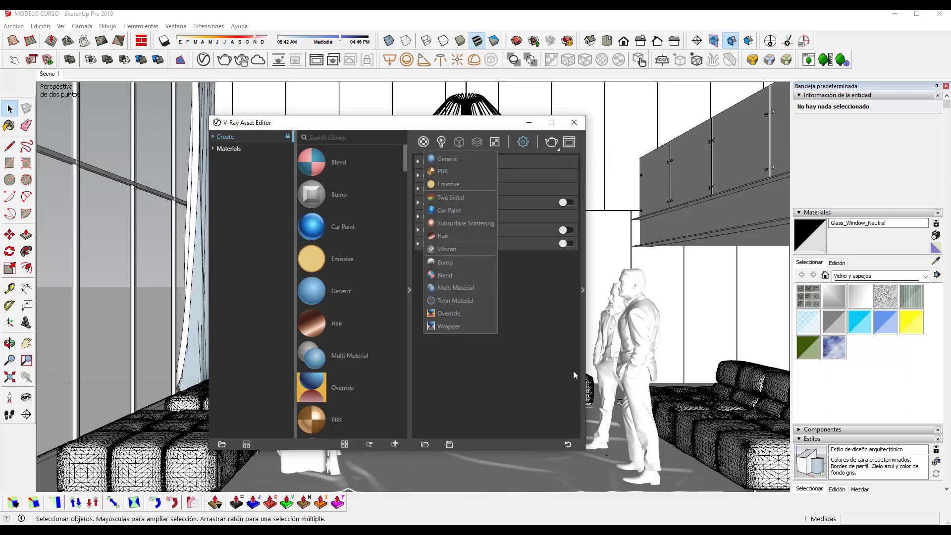
{"action": "left_click", "coordinate": [535, 330]}
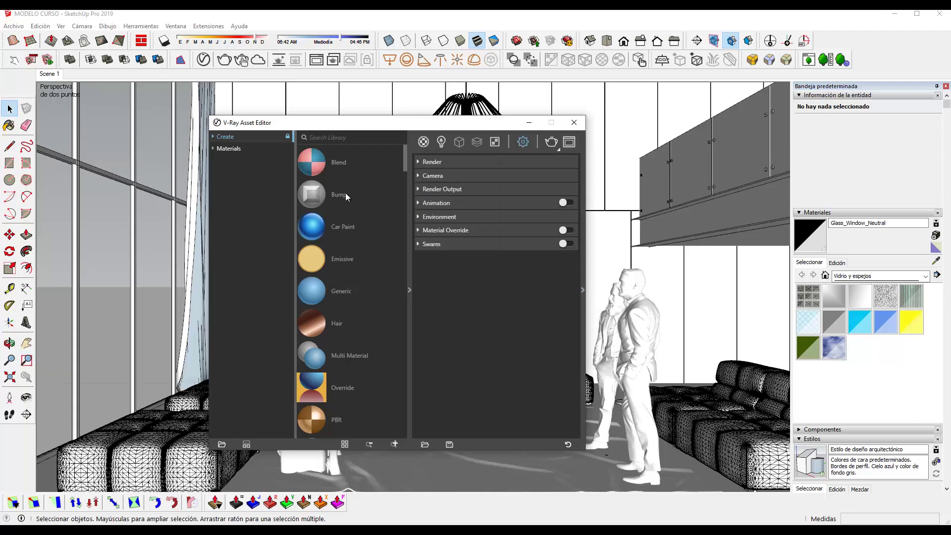
{"action": "left_click", "coordinate": [241, 147]}
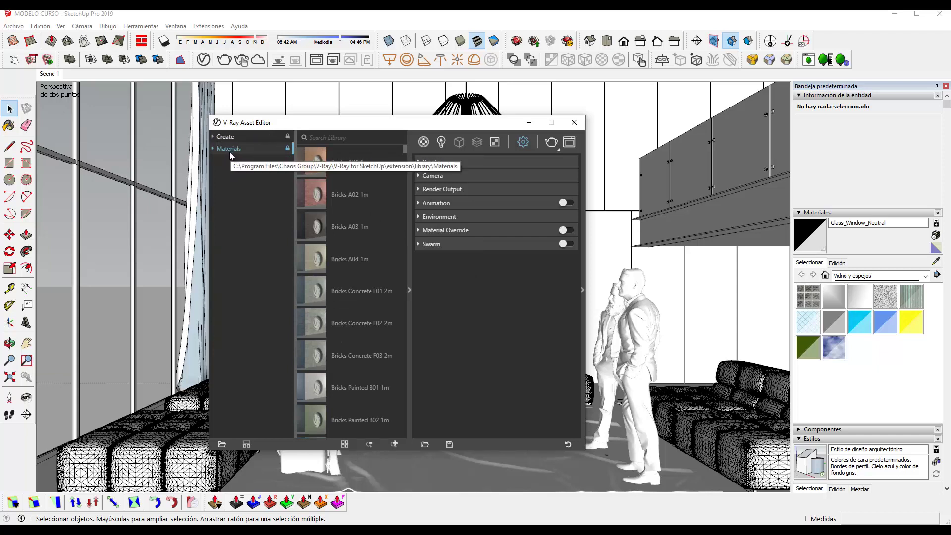
- Expand the library's Materials folder to list its categories
{"action": "left_click", "coordinate": [213, 149]}
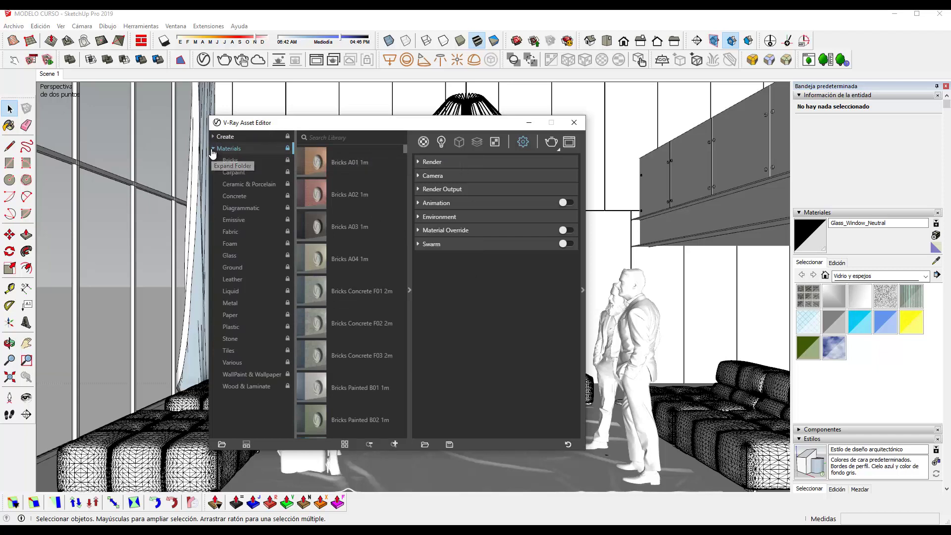
{"action": "left_click", "coordinate": [213, 150]}
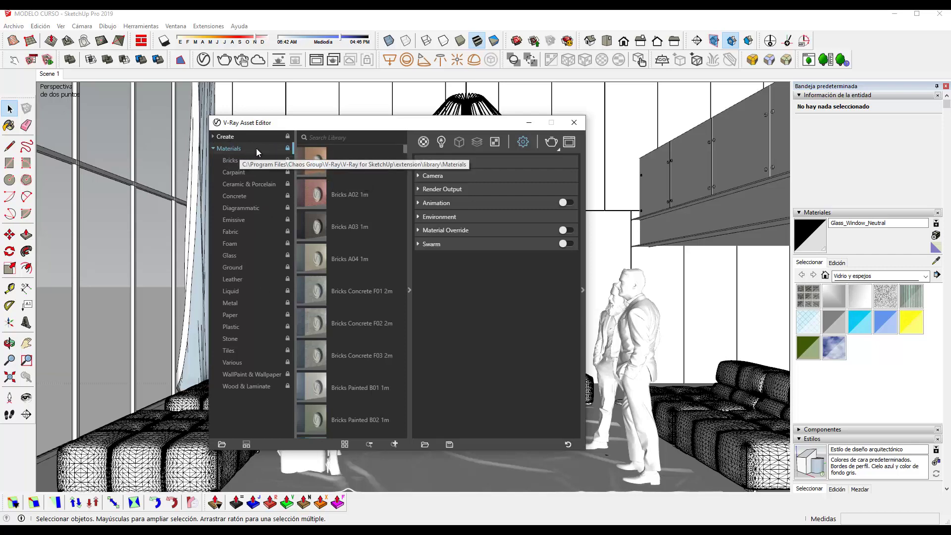
{"action": "scroll", "coordinate": [376, 188], "scroll_direction": "down", "scroll_amount": 5}
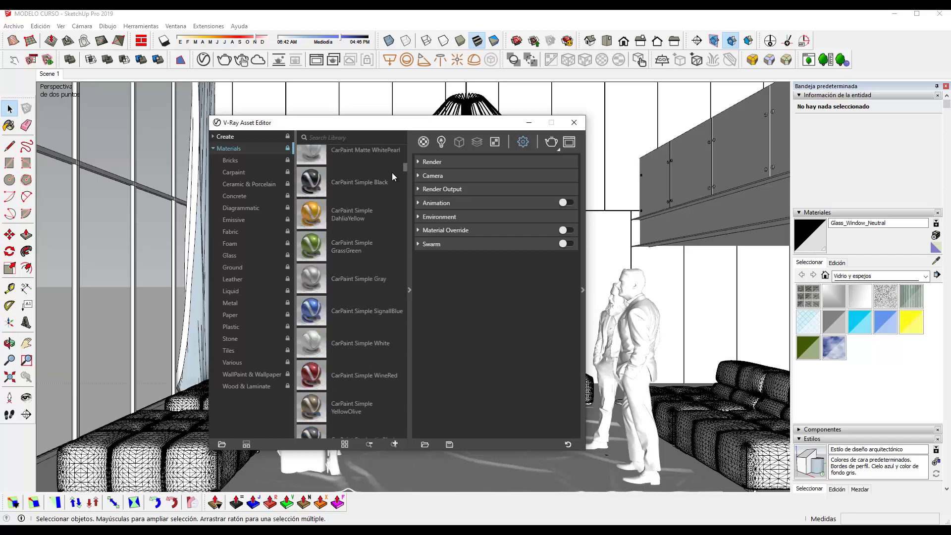
{"action": "mouse_move", "coordinate": [405, 170]}
{"action": "left_mouse_down"}
{"action": "mouse_move", "coordinate": [395, 420]}
{"action": "mouse_move", "coordinate": [411, 178]}
{"action": "mouse_move", "coordinate": [430, 397]}
{"action": "left_mouse_up"}
{"action": "left_click_drag", "start_coordinate": [421, 348], "coordinate": [409, 176]}
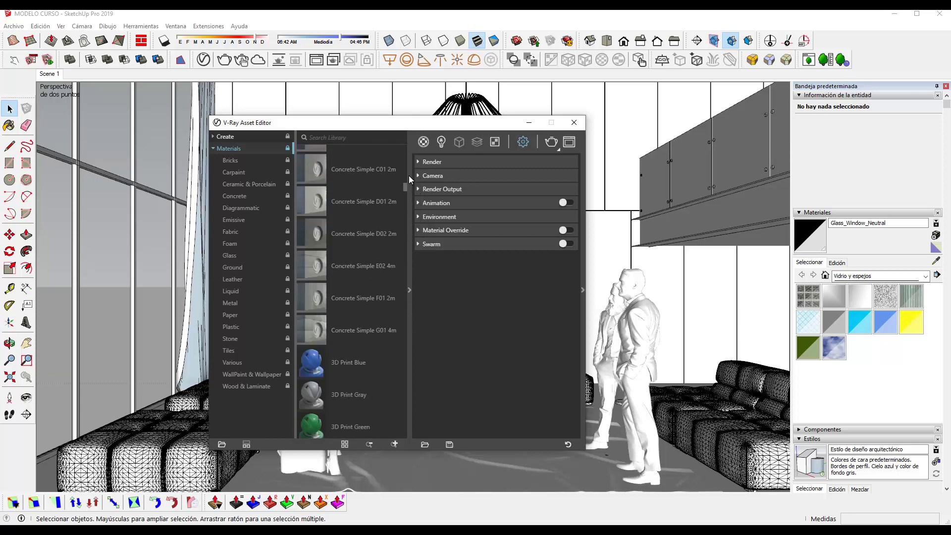
- Preview the Bricks, Carpaint, Ceramic & Porcelain, Ground and Liquid material categories
{"action": "left_click", "coordinate": [212, 148]}
{"action": "left_click", "coordinate": [232, 161]}
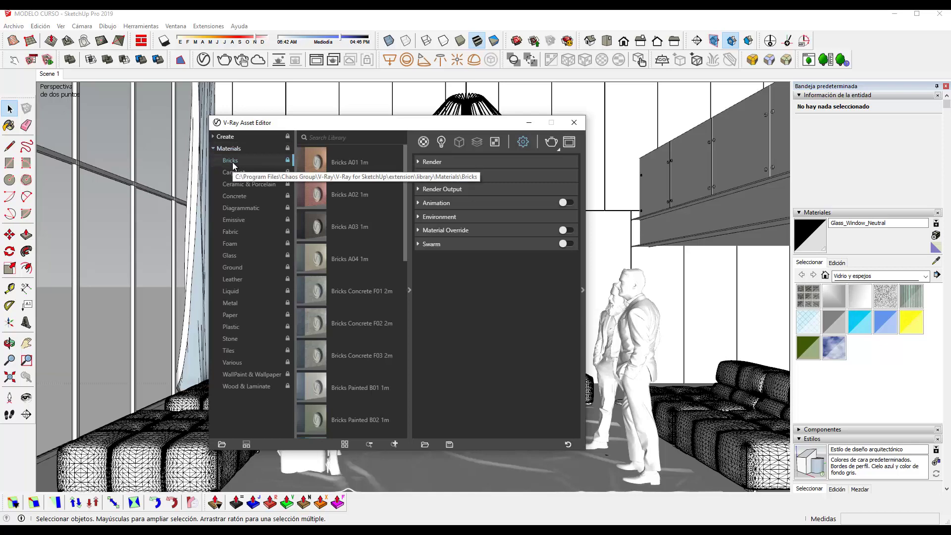
{"action": "left_click", "coordinate": [239, 169]}
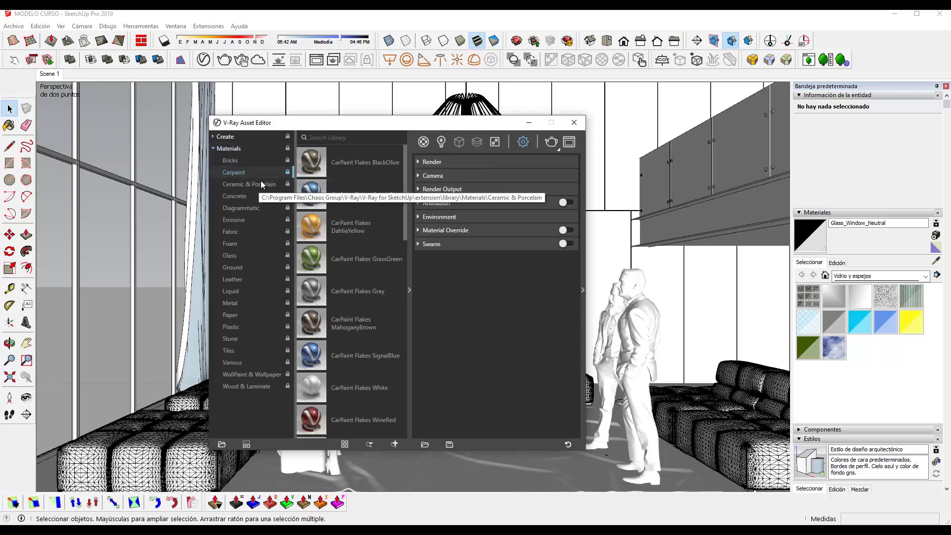
{"action": "left_click", "coordinate": [261, 183]}
{"action": "left_click", "coordinate": [236, 269]}
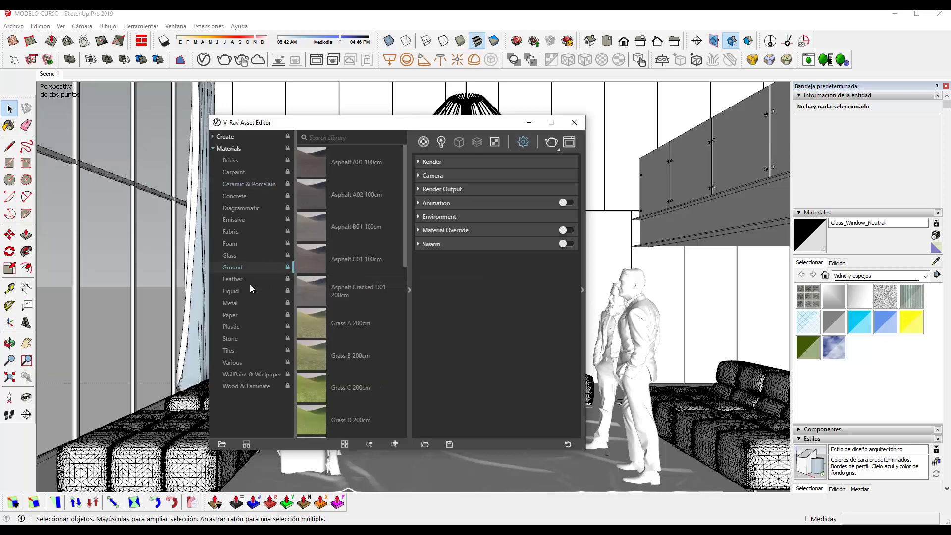
{"action": "left_click", "coordinate": [242, 292]}
{"action": "left_click", "coordinate": [213, 148]}
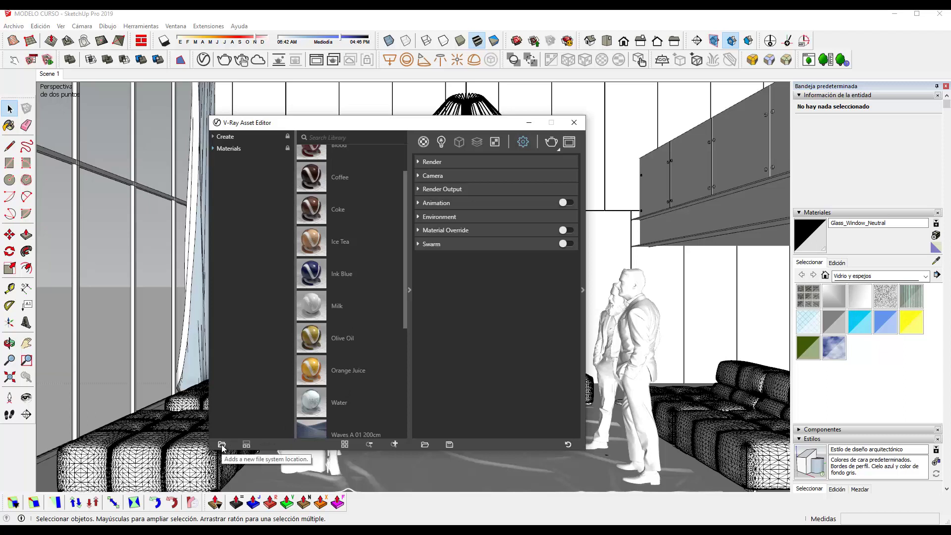
- Place the material library below the category tree and toggle between grid and list views
{"action": "left_click", "coordinate": [246, 445]}
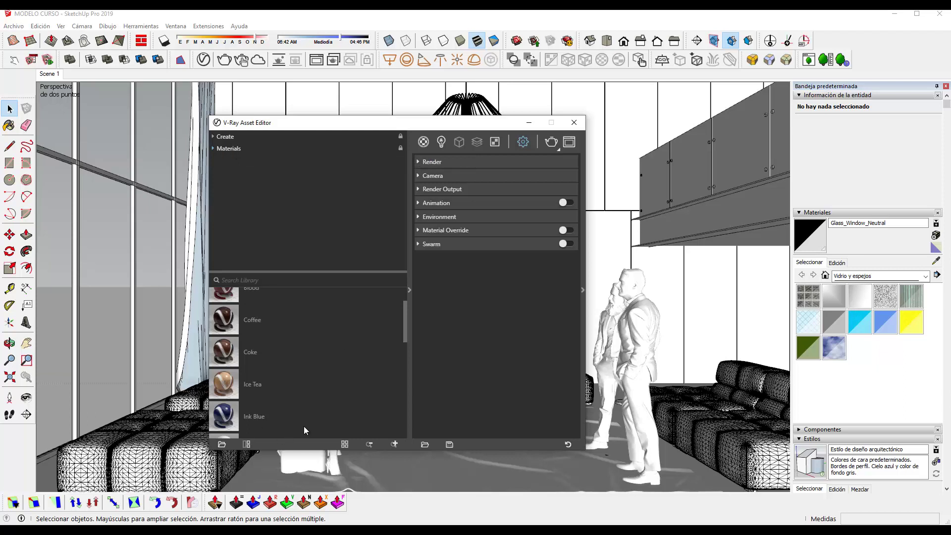
{"action": "left_click", "coordinate": [345, 444]}
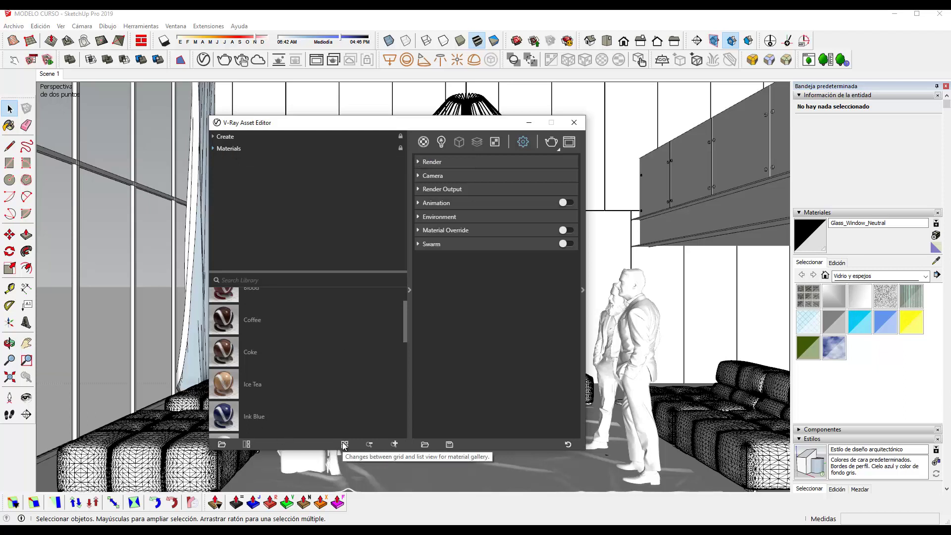
{"action": "left_click", "coordinate": [344, 444]}
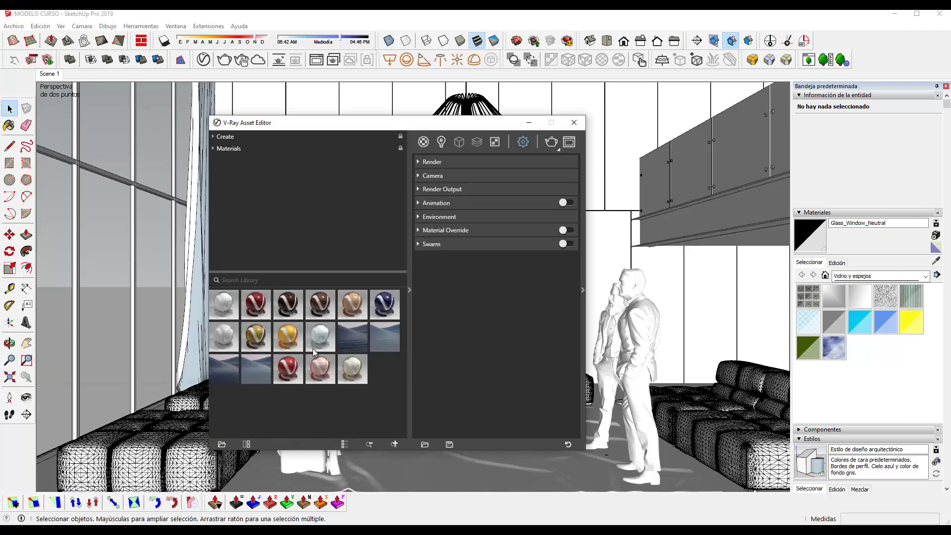
- Try larger and smaller material thumbnails, then collapse the library panel
{"action": "left_click", "coordinate": [395, 445]}
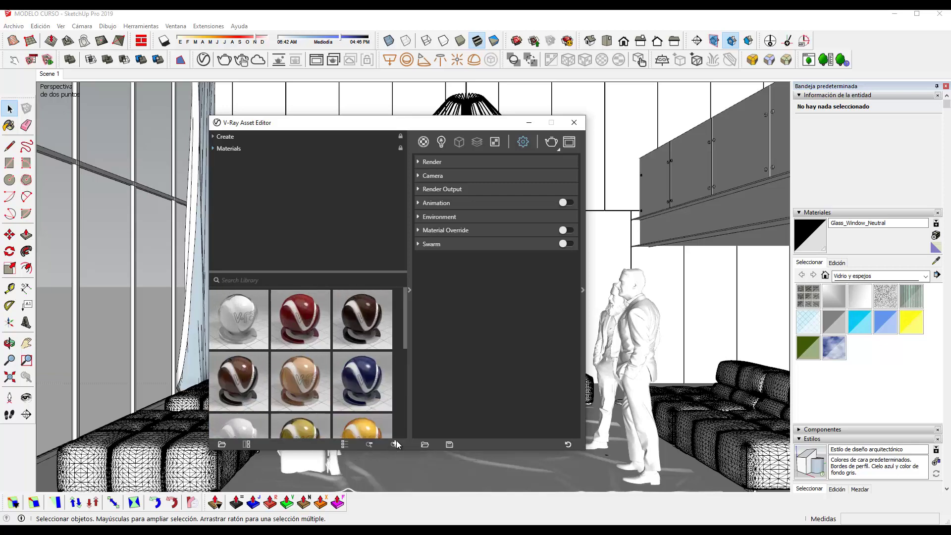
{"action": "left_click", "coordinate": [371, 445]}
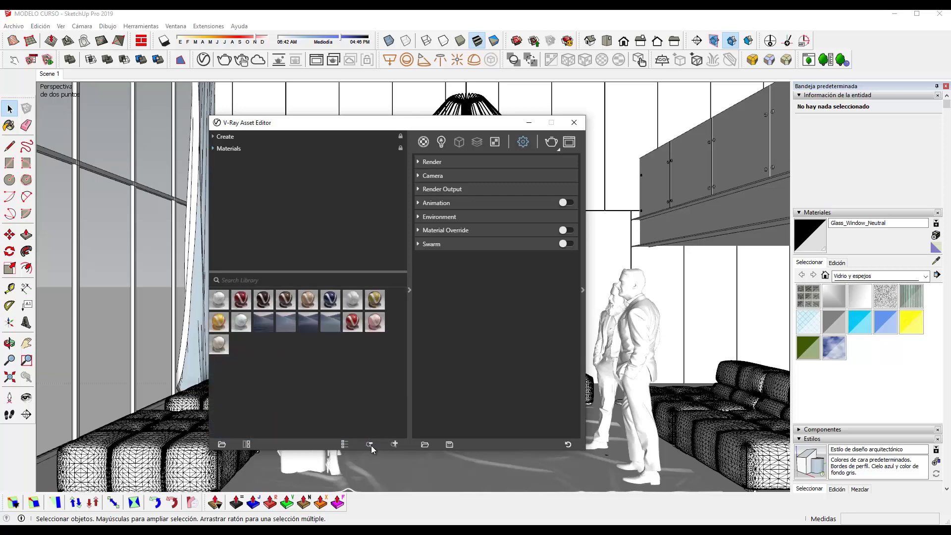
{"action": "left_click", "coordinate": [371, 445]}
{"action": "left_click", "coordinate": [393, 444]}
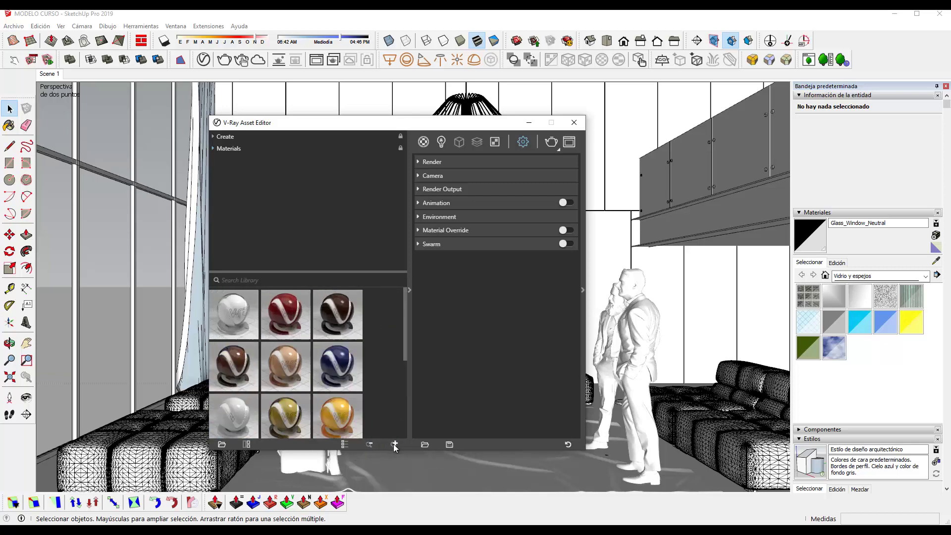
{"action": "left_click", "coordinate": [393, 444]}
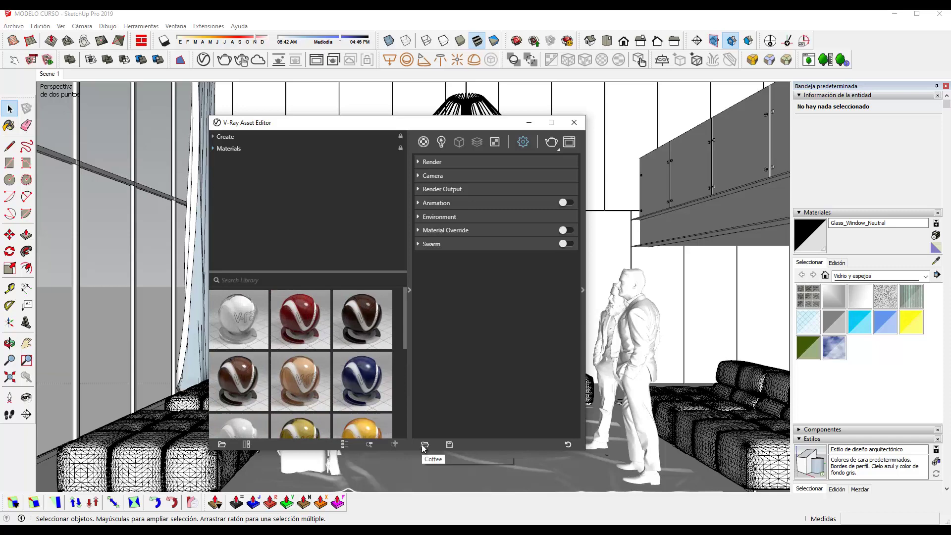
{"action": "left_click", "coordinate": [409, 393]}
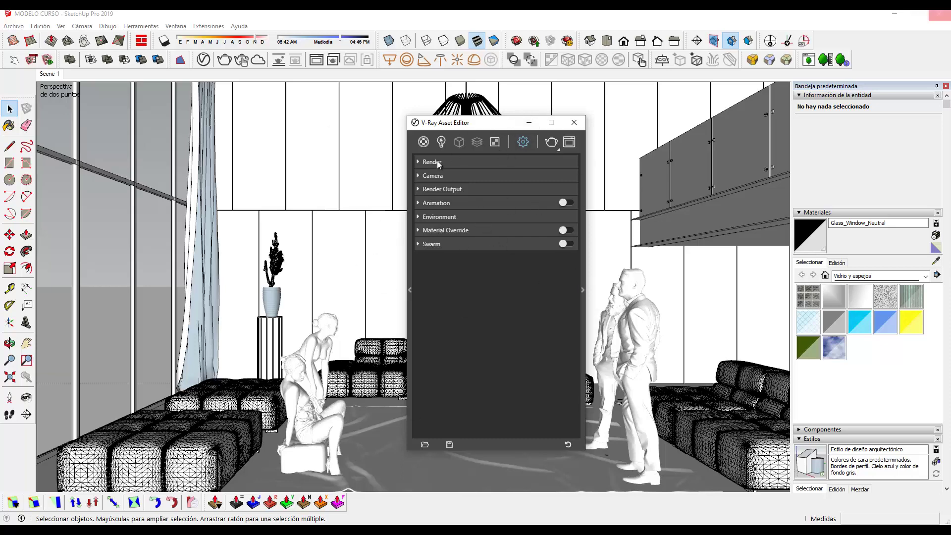
- Close the Asset Editor and run, then stop, a production render of the living room
{"action": "left_click", "coordinate": [574, 122]}
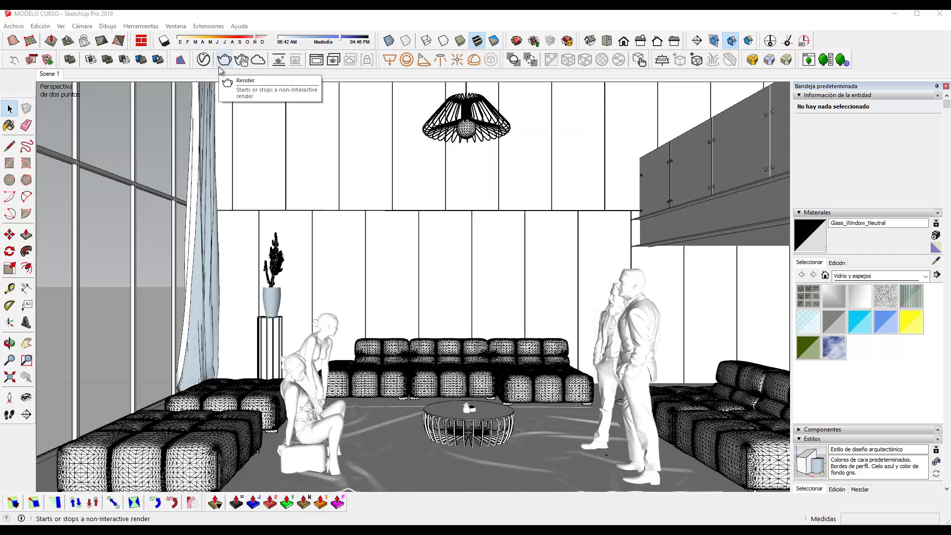
{"action": "left_click", "coordinate": [224, 57]}
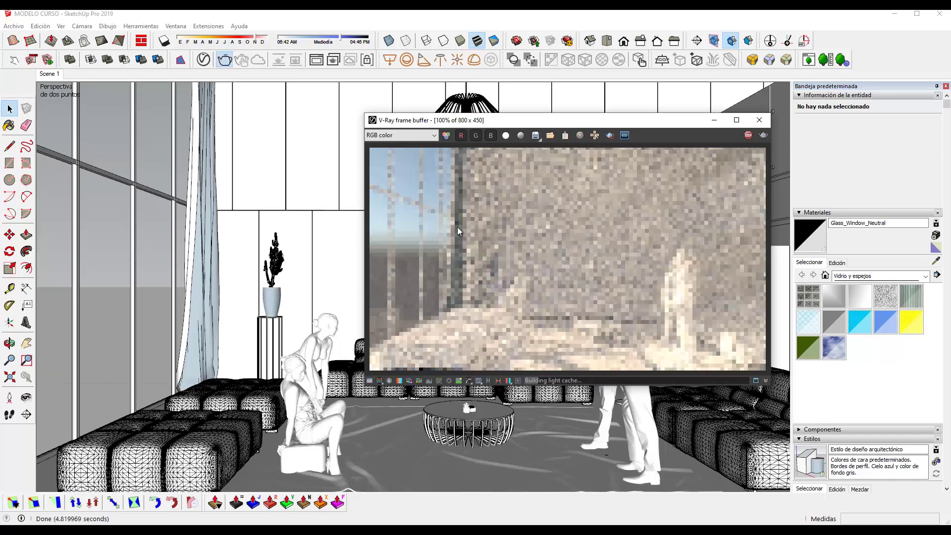
{"action": "left_click", "coordinate": [748, 135]}
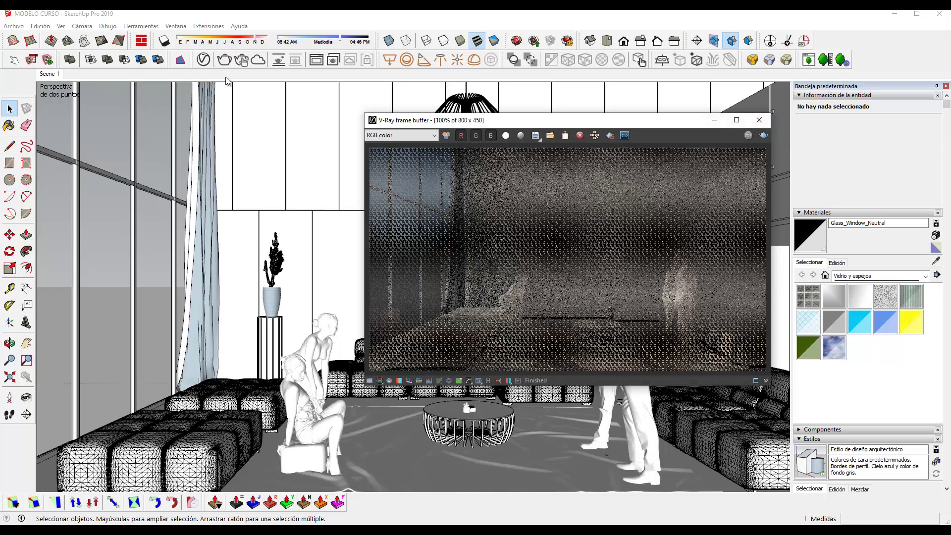
- Run and stop an interactive render, then close the V-Ray frame buffer
{"action": "left_click", "coordinate": [243, 60]}
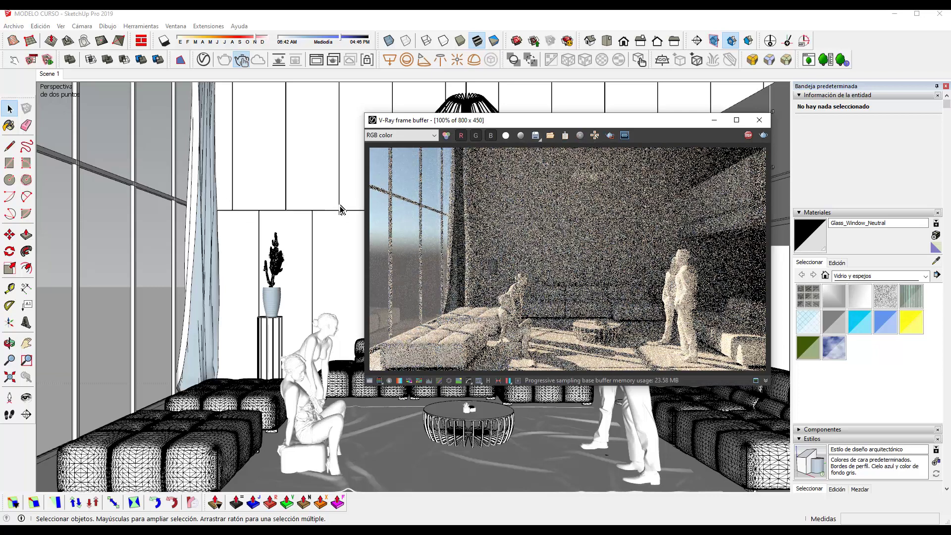
{"action": "left_click", "coordinate": [756, 137]}
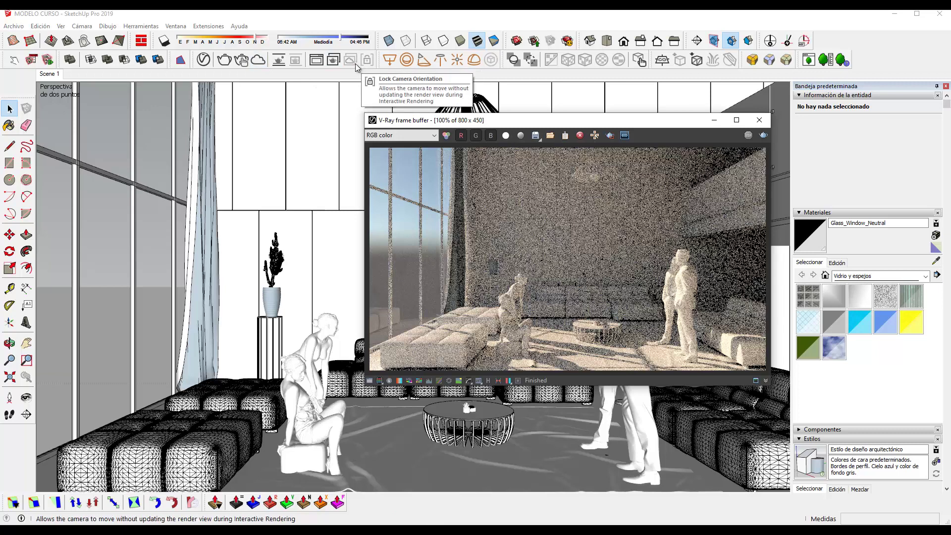
{"action": "left_click", "coordinate": [760, 120]}
{"action": "left_click", "coordinate": [763, 126]}
- Render in the viewport, previewing regions around the couple, seated women and ceiling lamp, then turn it off
{"action": "left_click", "coordinate": [279, 60]}
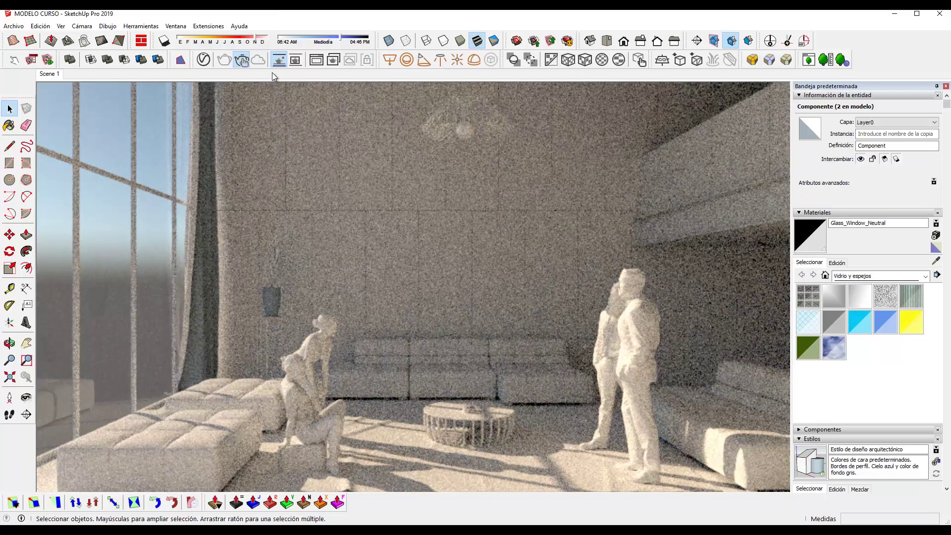
{"action": "left_click", "coordinate": [295, 61]}
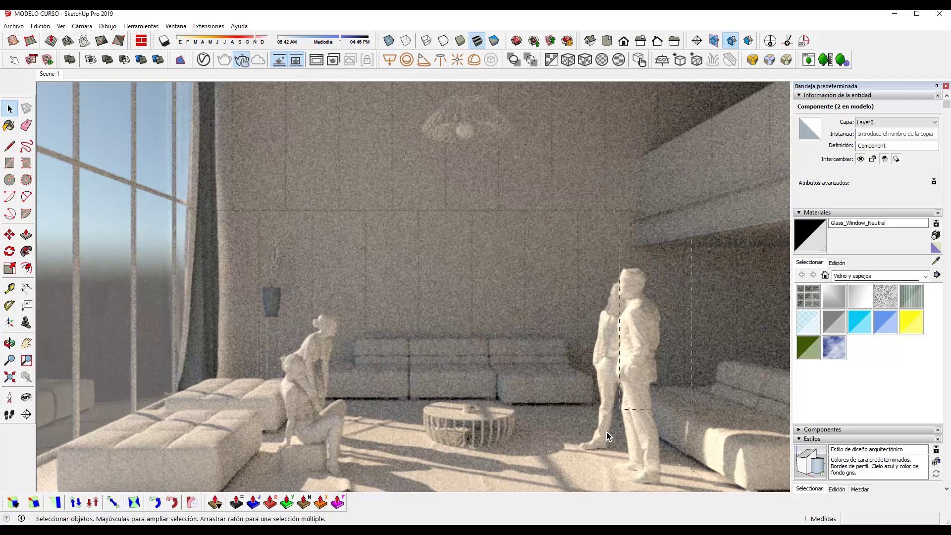
{"action": "left_click_drag", "start_coordinate": [686, 262], "coordinate": [568, 489]}
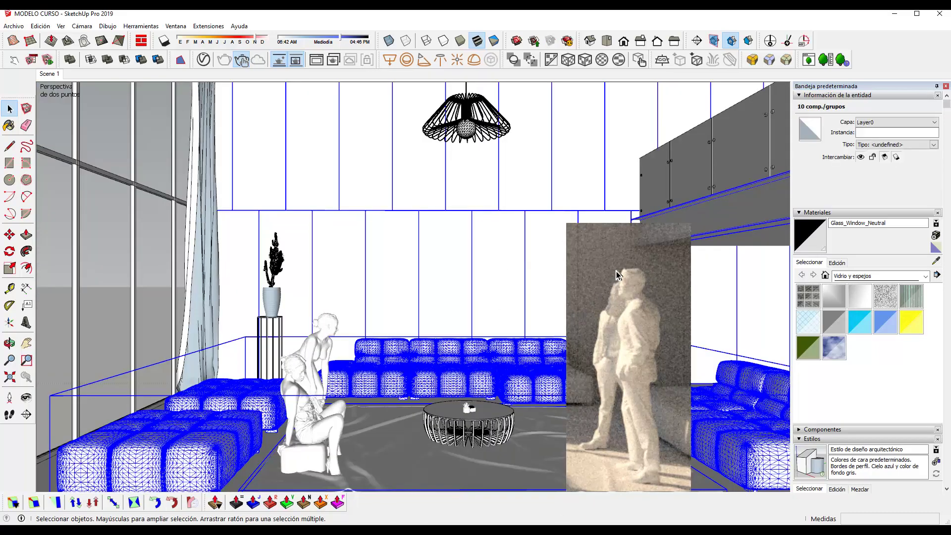
{"action": "left_click_drag", "start_coordinate": [459, 292], "coordinate": [248, 481]}
{"action": "left_click_drag", "start_coordinate": [387, 99], "coordinate": [532, 182]}
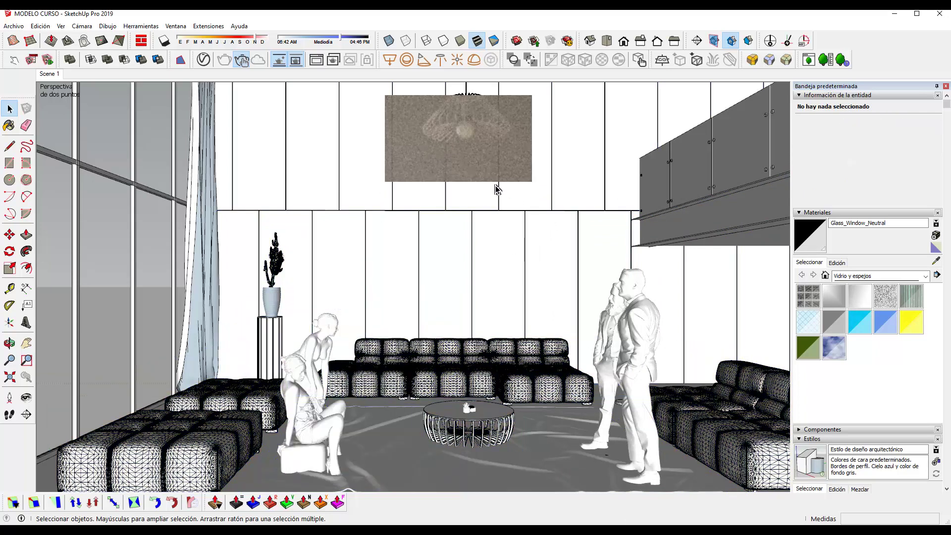
{"action": "left_click", "coordinate": [295, 63]}
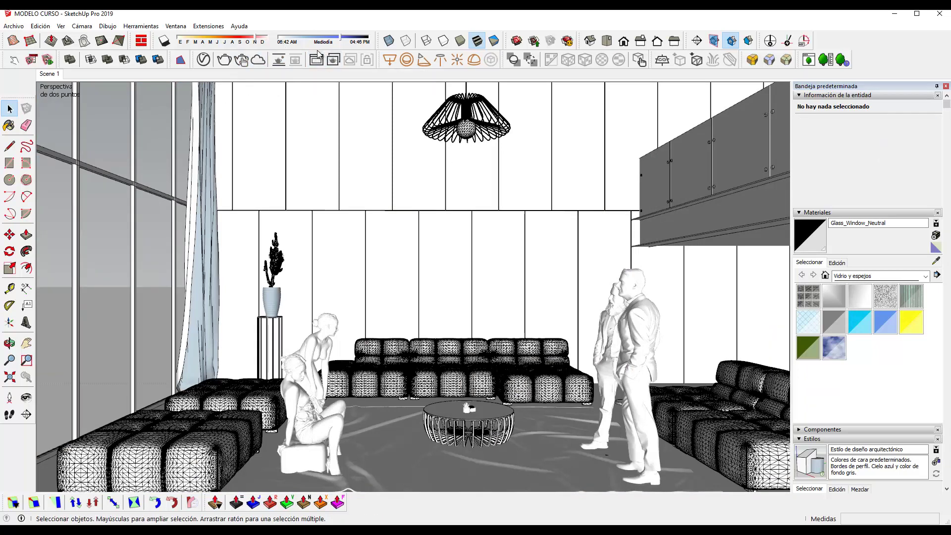
- Open the frame buffer, toggle region rendering on and off, and keep the RGB color channel displayed
{"action": "left_click", "coordinate": [317, 70]}
{"action": "left_click_drag", "start_coordinate": [647, 126], "coordinate": [522, 168]}
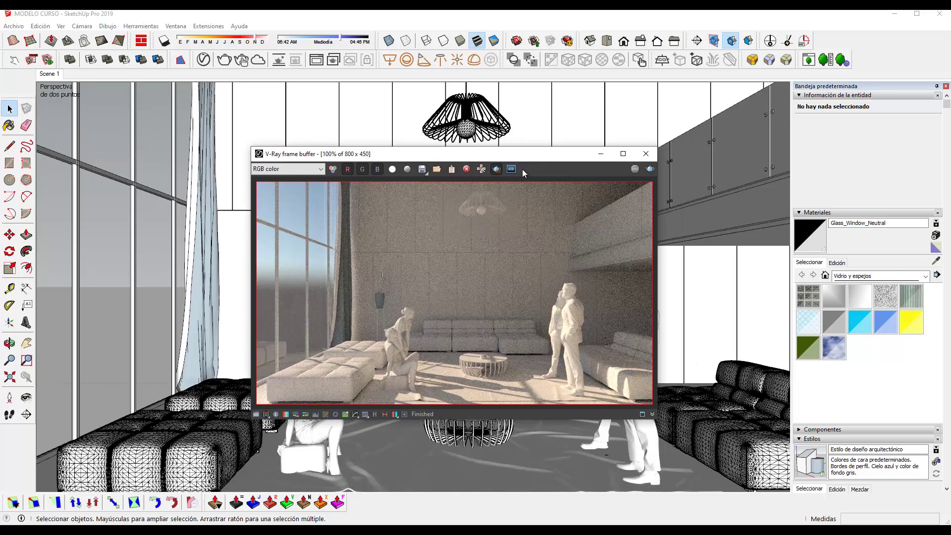
{"action": "left_click", "coordinate": [496, 168]}
{"action": "left_click", "coordinate": [498, 170]}
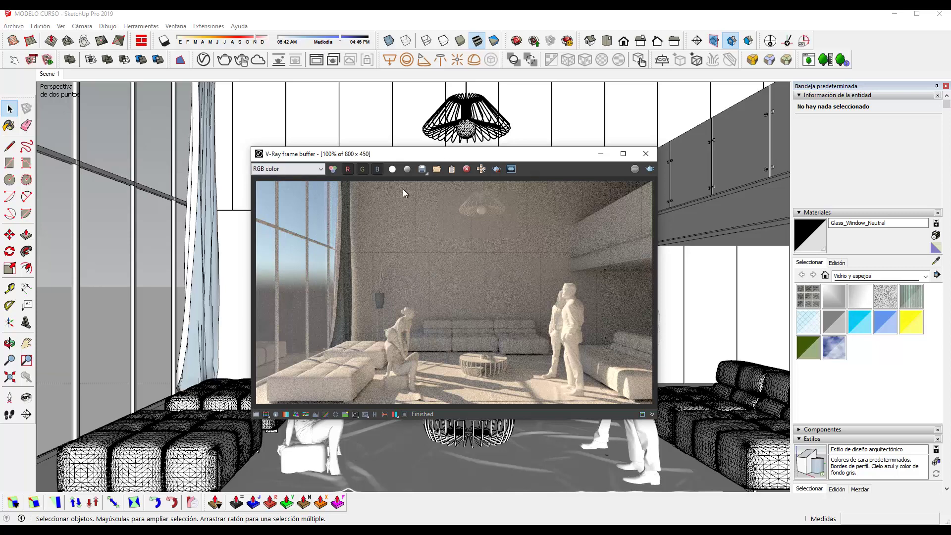
{"action": "left_click_drag", "start_coordinate": [490, 153], "coordinate": [519, 123]}
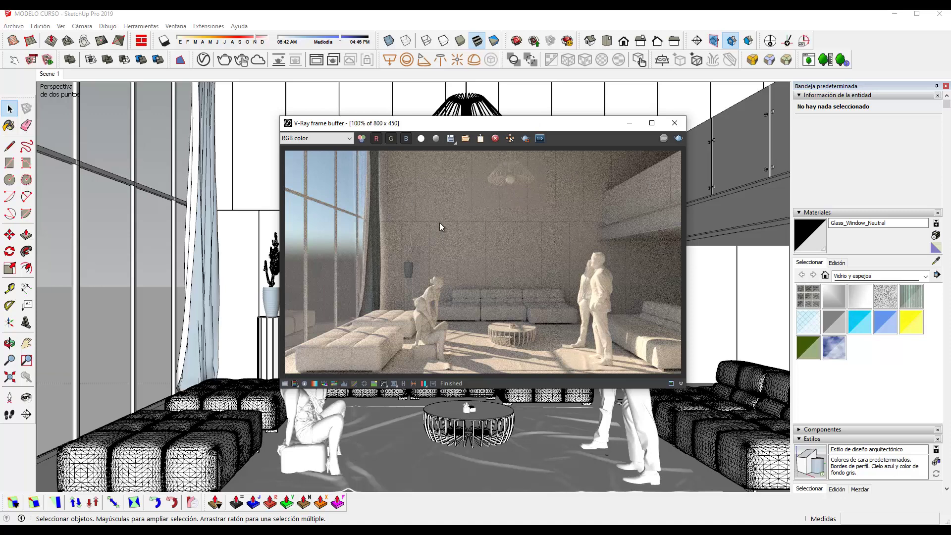
{"action": "left_click", "coordinate": [320, 138]}
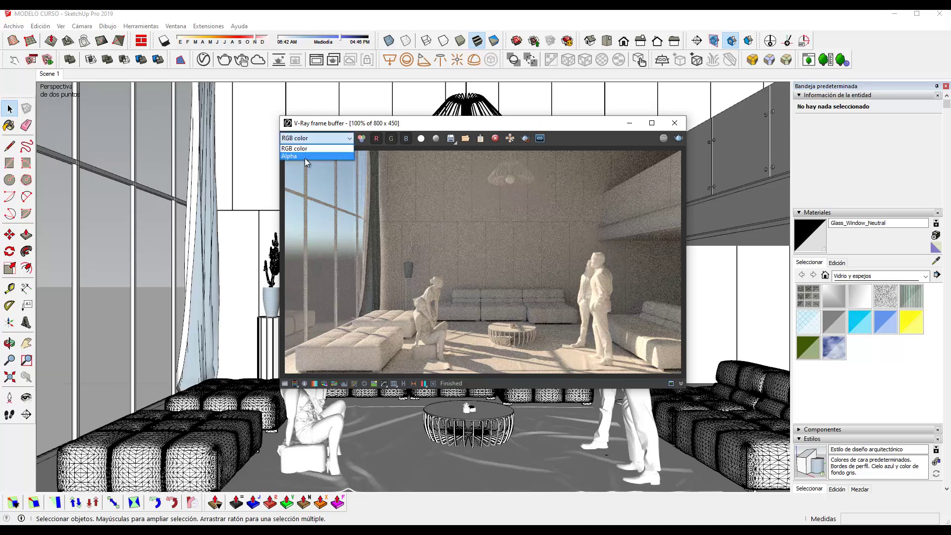
{"action": "left_click", "coordinate": [322, 148]}
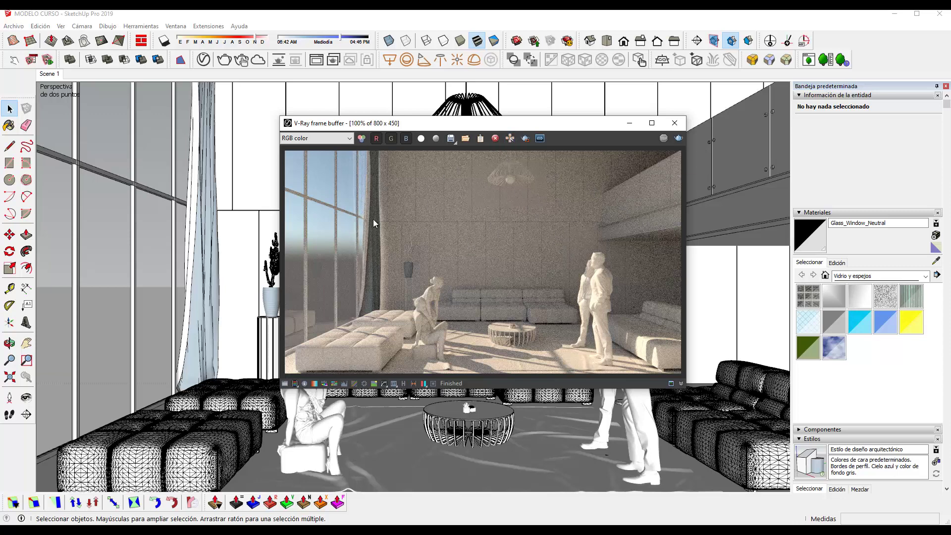
- Close the V-Ray frame buffer, then try the Omni Light and Dome Light tools
{"action": "left_click", "coordinate": [360, 99]}
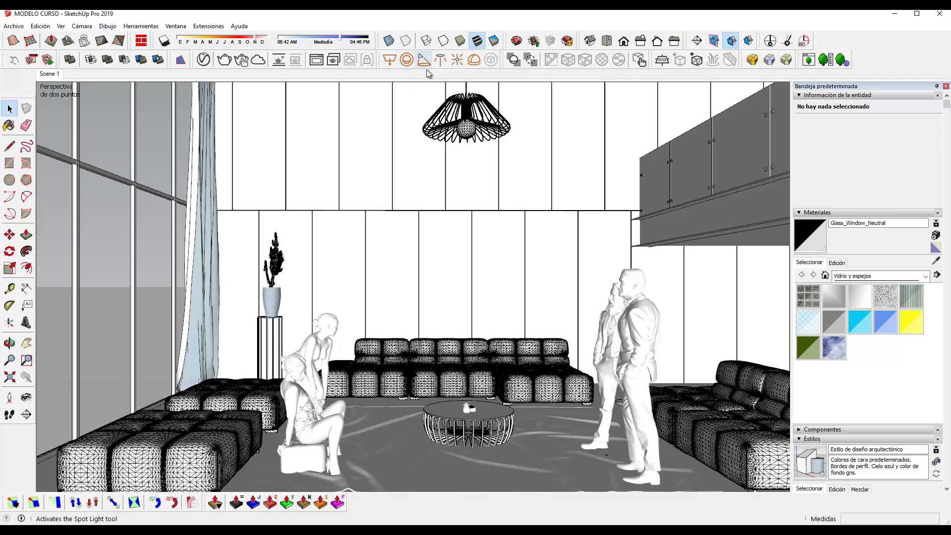
{"action": "left_click", "coordinate": [452, 60]}
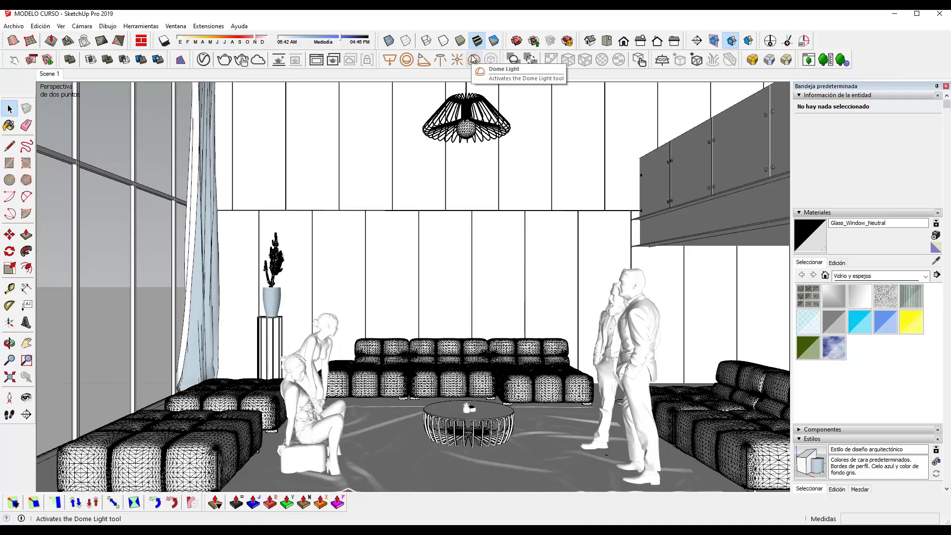
{"action": "left_click", "coordinate": [474, 59]}
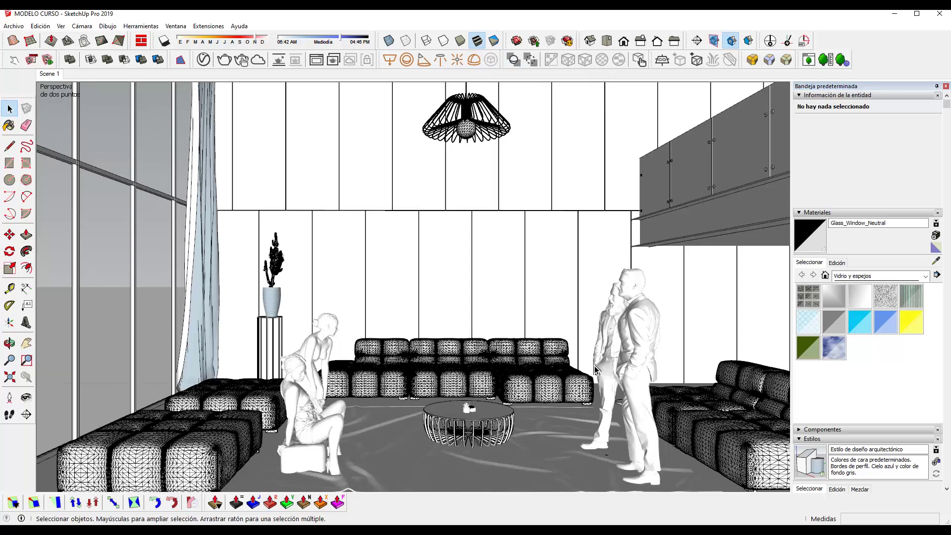
{"action": "left_click", "coordinate": [641, 316]}
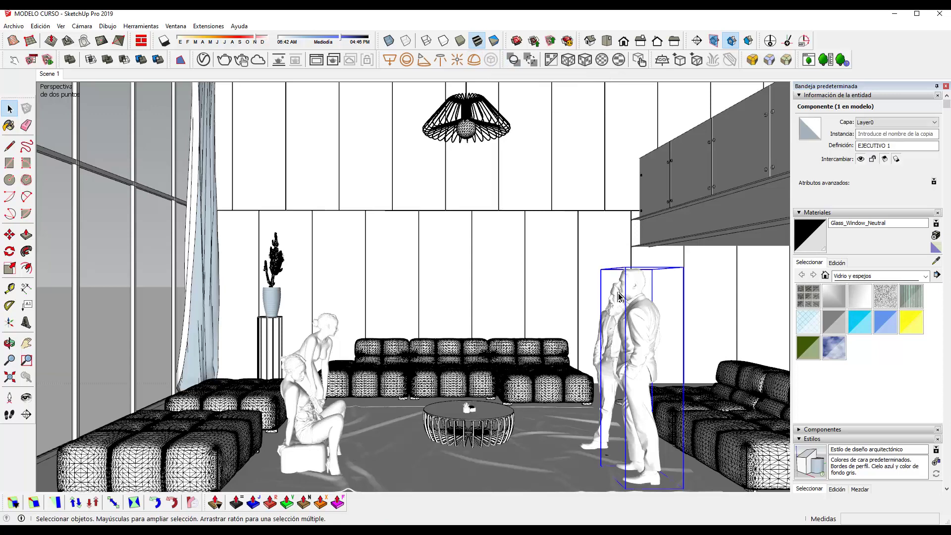
{"action": "double_click", "coordinate": [644, 308]}
{"action": "left_click", "coordinate": [644, 307]}
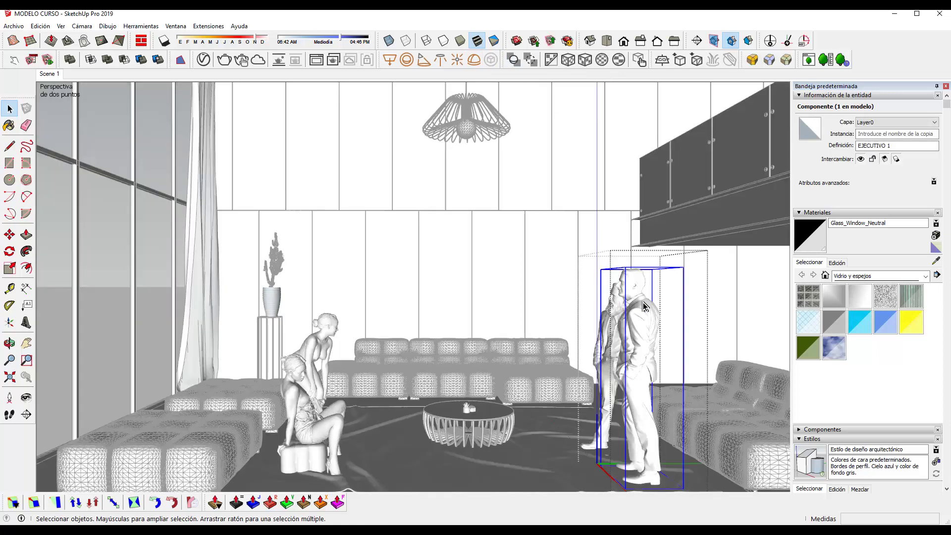
{"action": "double_click", "coordinate": [645, 307]}
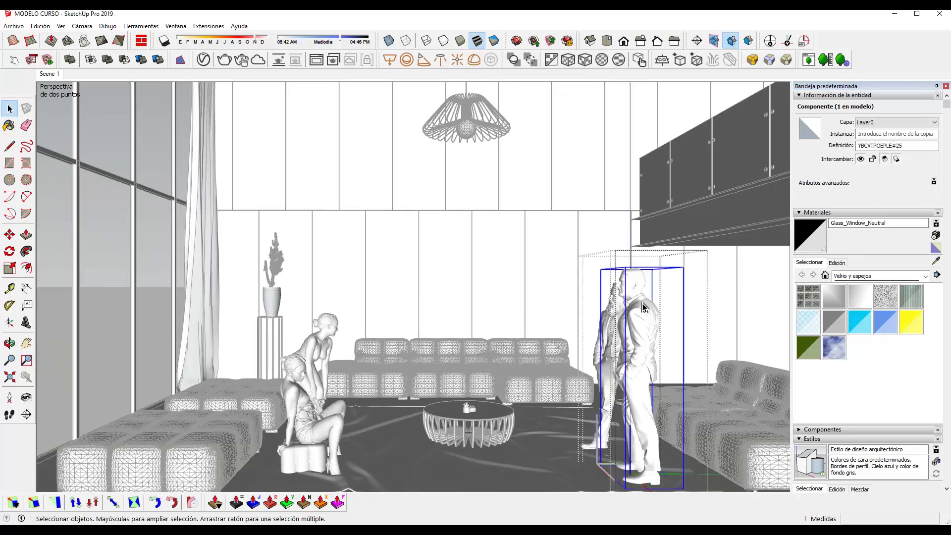
{"action": "left_click", "coordinate": [643, 307]}
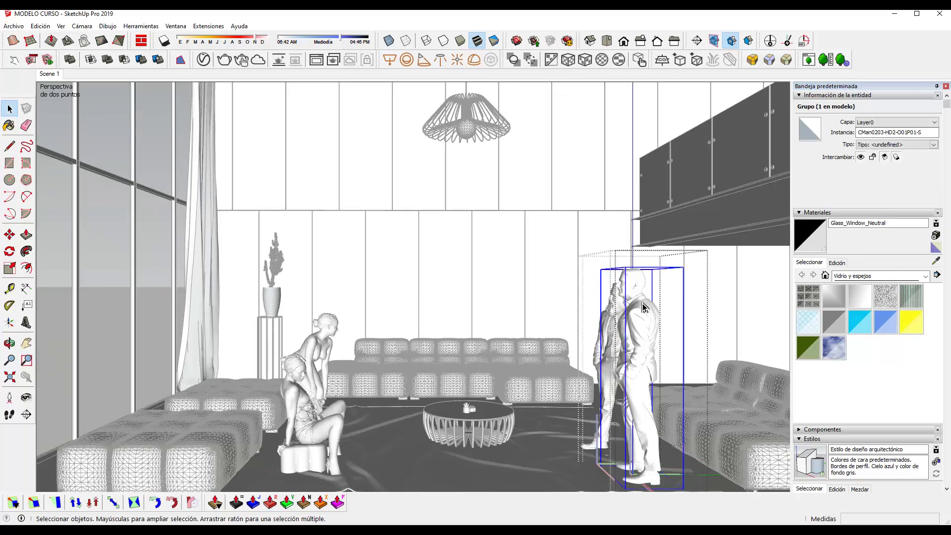
{"action": "double_click", "coordinate": [644, 307]}
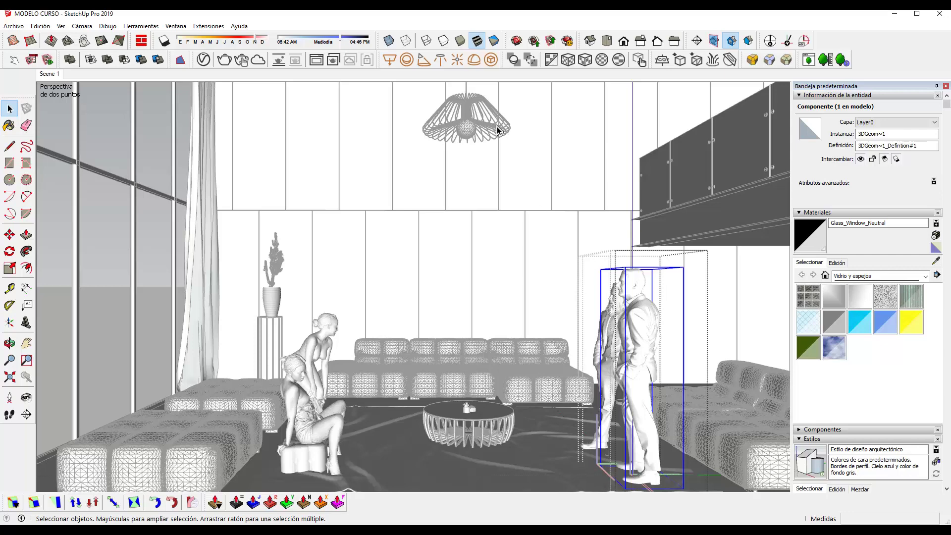
{"action": "left_click", "coordinate": [492, 62]}
{"action": "left_click", "coordinate": [528, 303]}
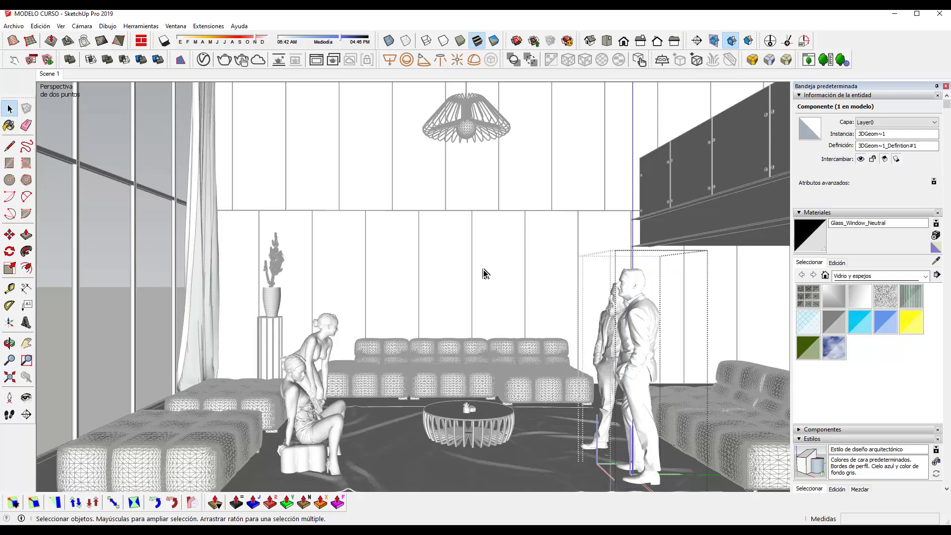
{"action": "left_click", "coordinate": [561, 293]}
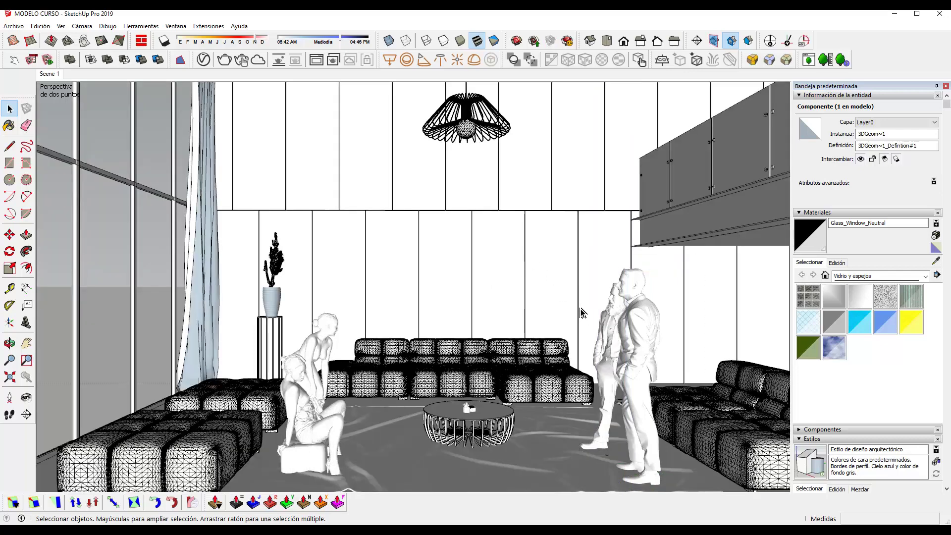
- Turn on Enable Solid Widgets and Hide V-Ray Widgets on the V-Ray toolbar
{"action": "left_click", "coordinate": [514, 60]}
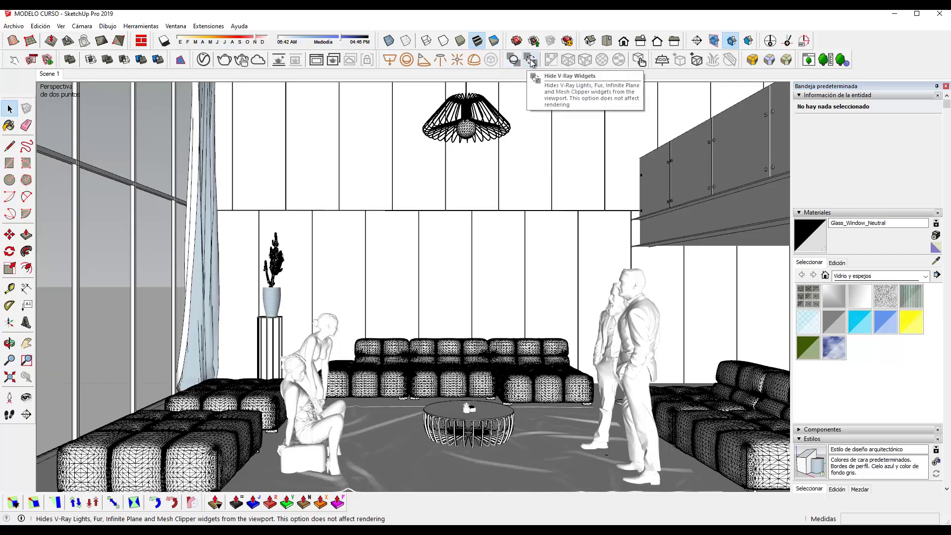
{"action": "left_click", "coordinate": [531, 62]}
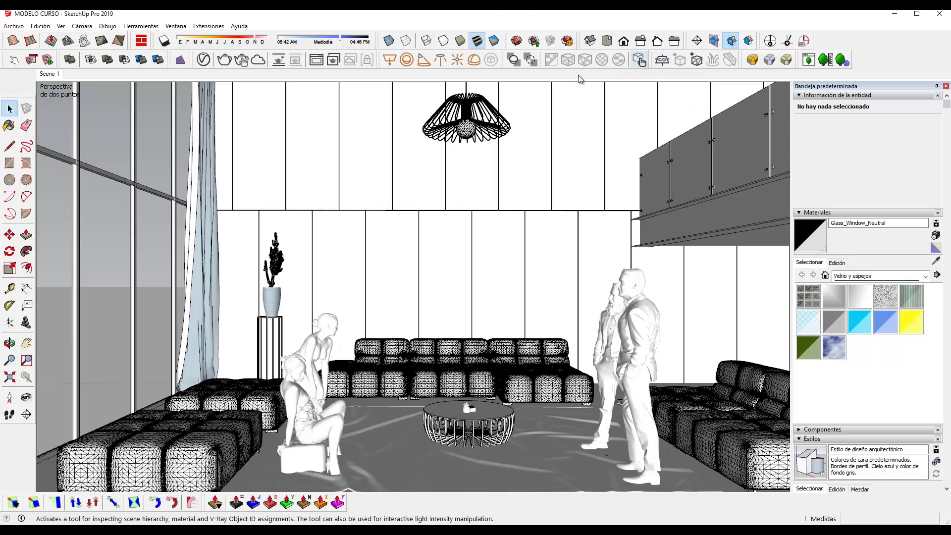
{"action": "left_click", "coordinate": [639, 60]}
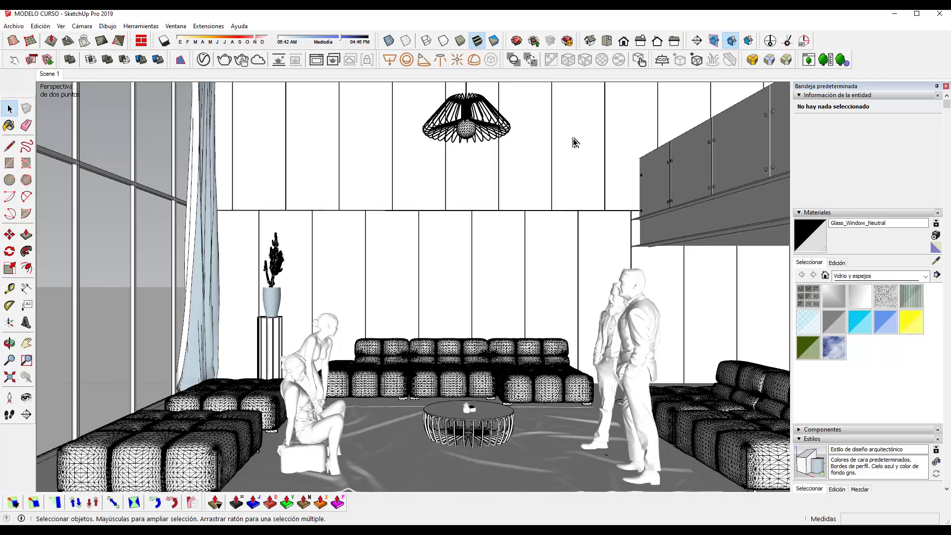
{"action": "left_click", "coordinate": [663, 61]}
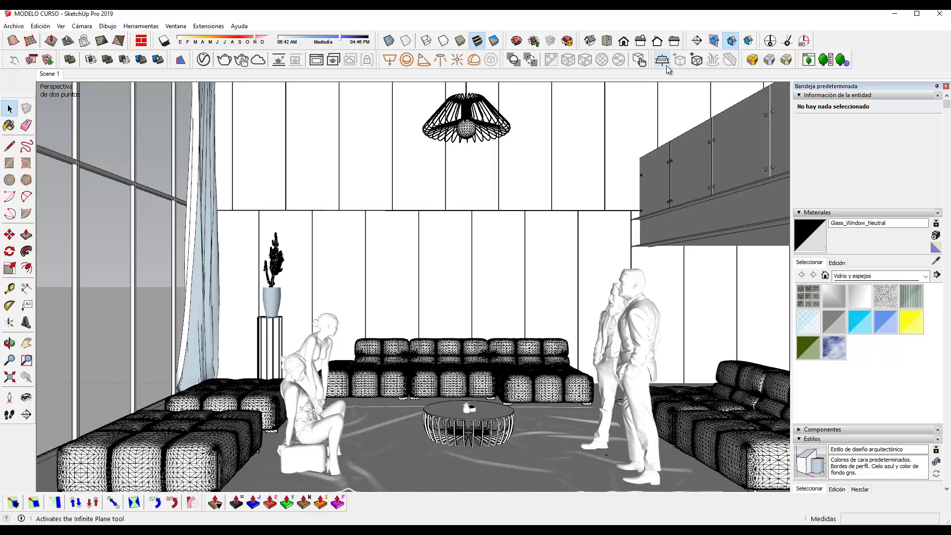
{"action": "left_click", "coordinate": [667, 64]}
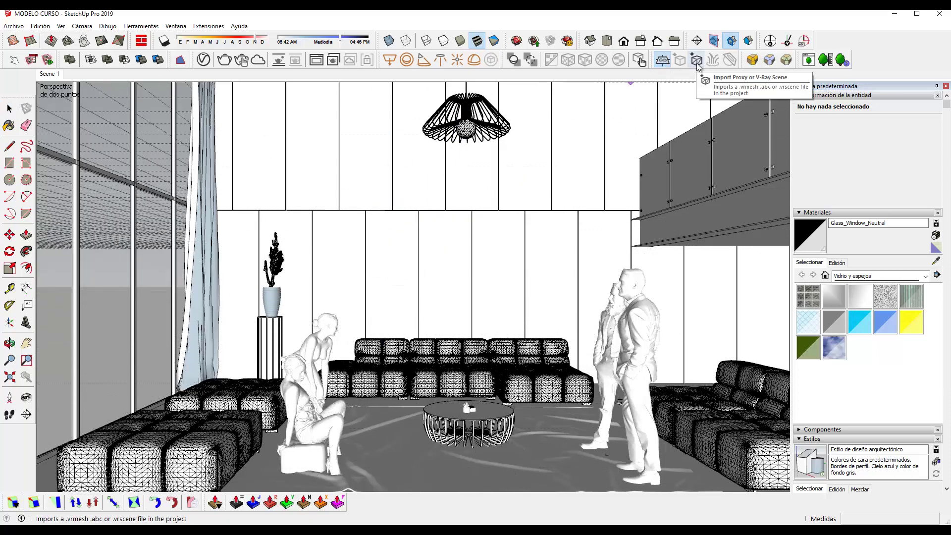
{"action": "key", "text": "space"}
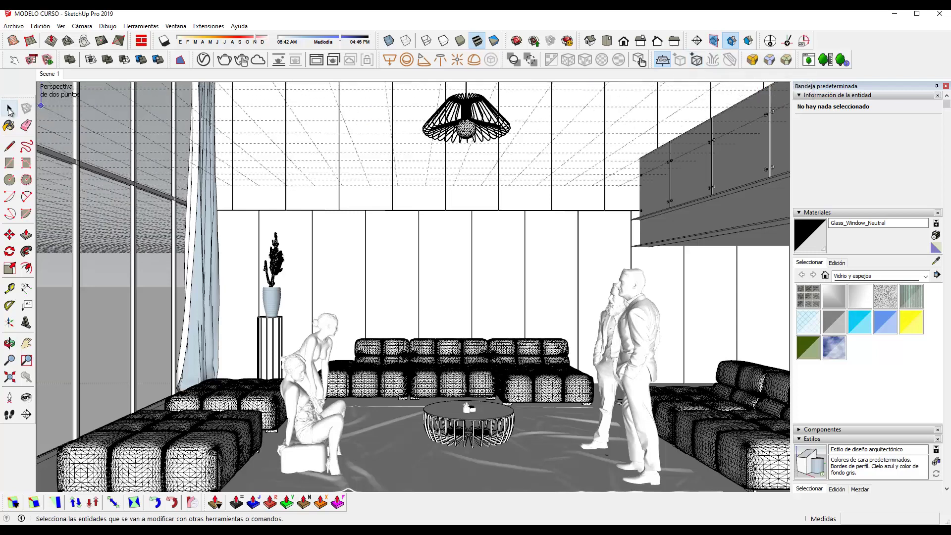